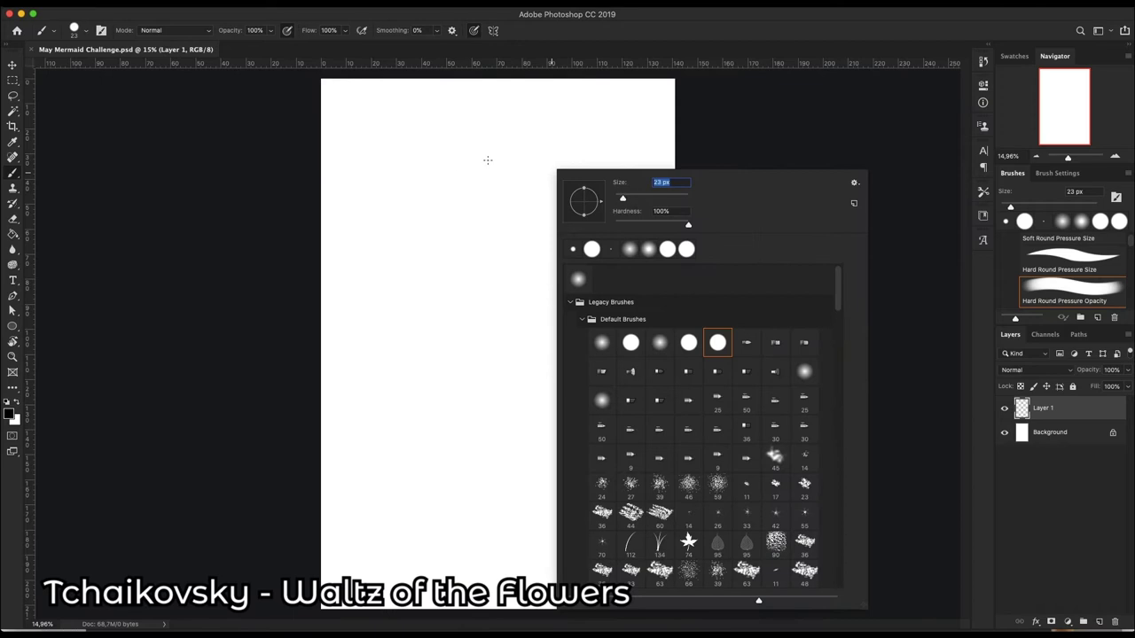
Sketch the mermaid's head oval, shoulders, neck and chest on Layer 1.
left_click_drag(487, 160, 483, 218)
left_click_drag(515, 142, 492, 232)
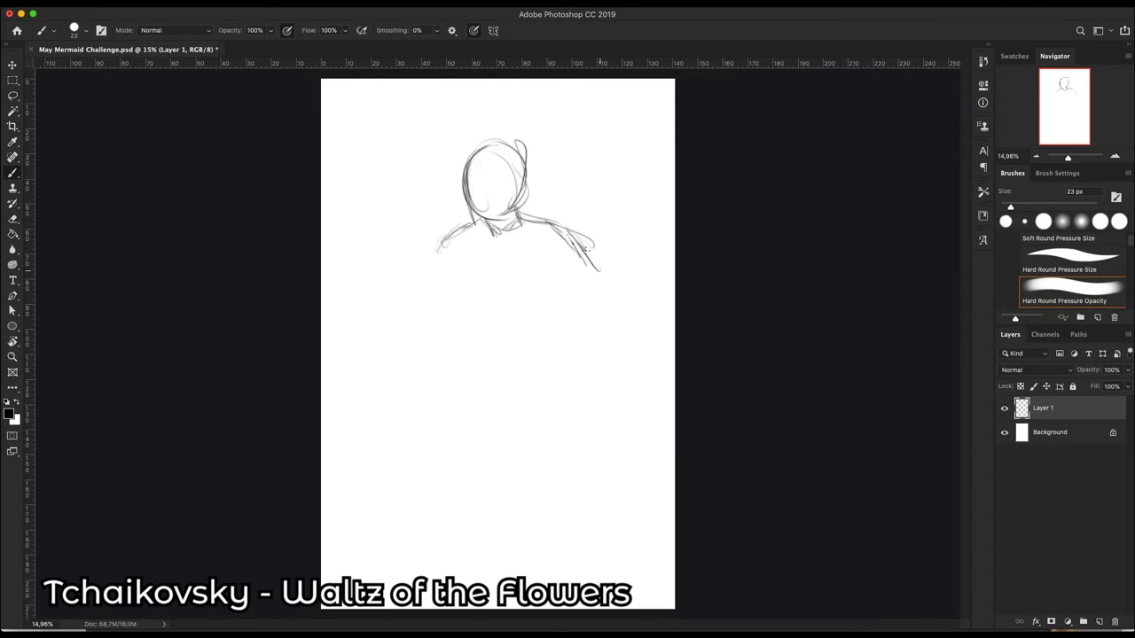
left_click_drag(585, 250, 605, 278)
left_click_drag(451, 244, 567, 236)
left_click_drag(483, 213, 506, 228)
Outline the lower torso, tail curves with fin sweep and curl, and the left arm and hand.
left_click_drag(562, 284, 479, 341)
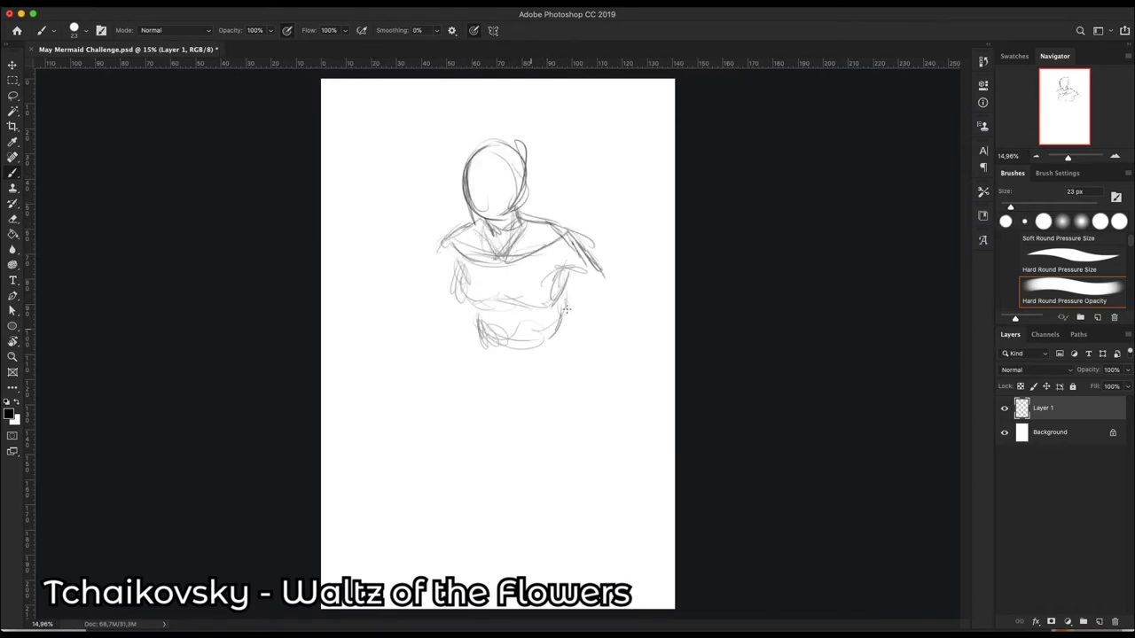
left_click_drag(564, 323, 603, 353)
left_click_drag(487, 421, 506, 541)
left_click_drag(616, 390, 523, 546)
left_click_drag(461, 407, 426, 532)
left_click_drag(612, 443, 484, 567)
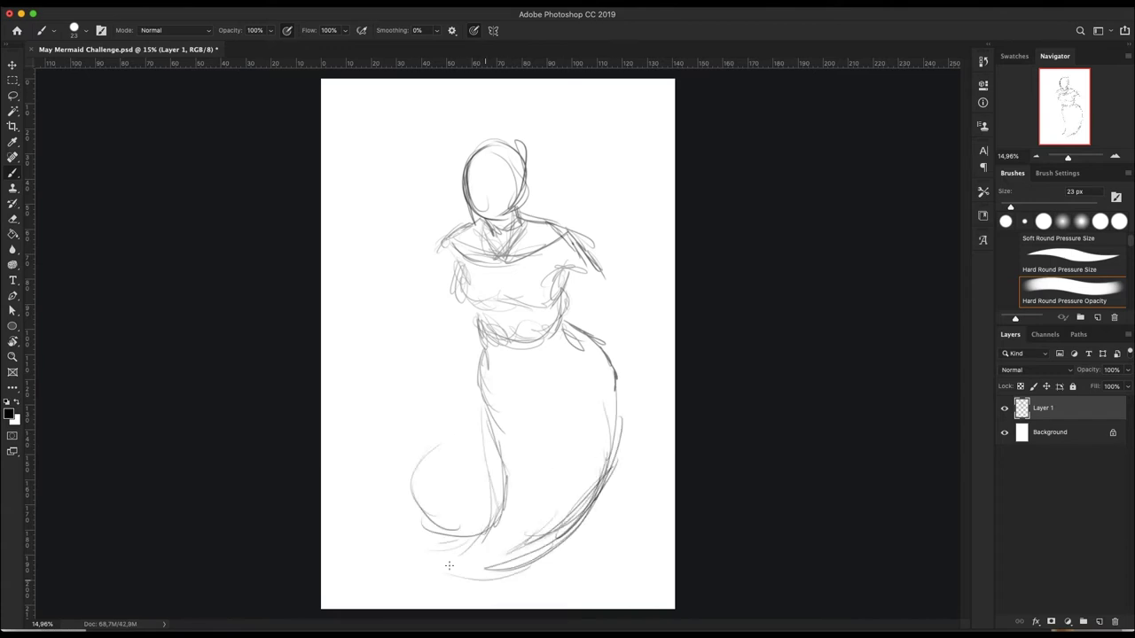
left_click_drag(470, 399, 461, 576)
left_click_drag(456, 342, 478, 351)
left_click_drag(435, 249, 424, 344)
left_click_drag(462, 299, 369, 350)
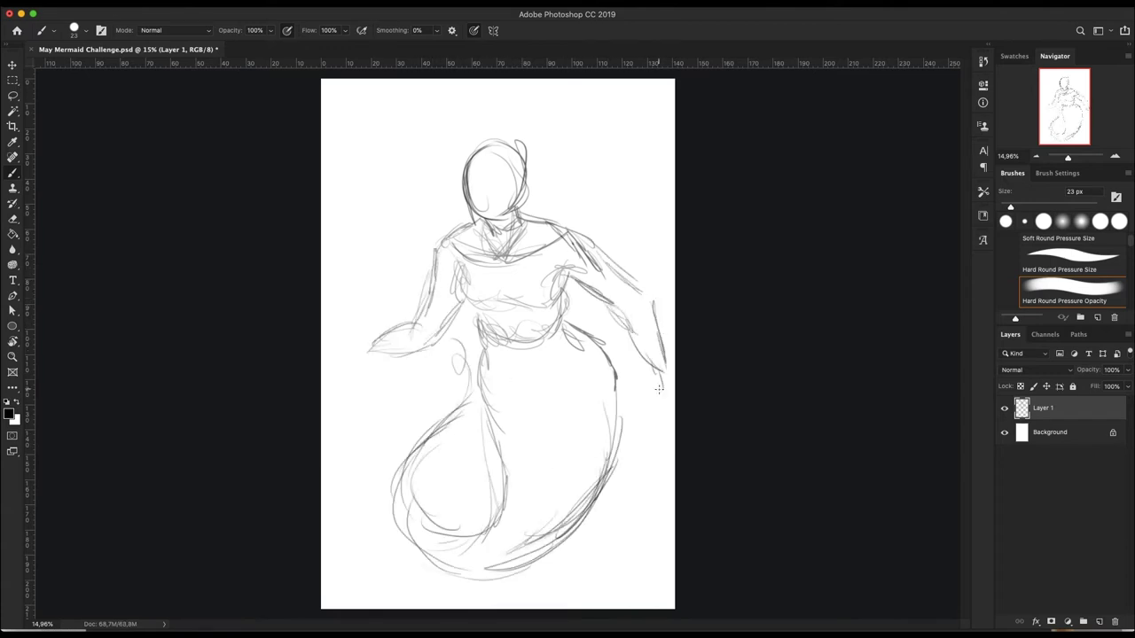
Scale the sketch smaller toward the upper left, adding hands and hair strokes.
key("ctrl+t")
left_click_drag(679, 583, 641, 545)
key("Return")
left_click_drag(647, 353, 632, 379)
left_click_drag(483, 142, 381, 235)
left_click_drag(510, 133, 648, 213)
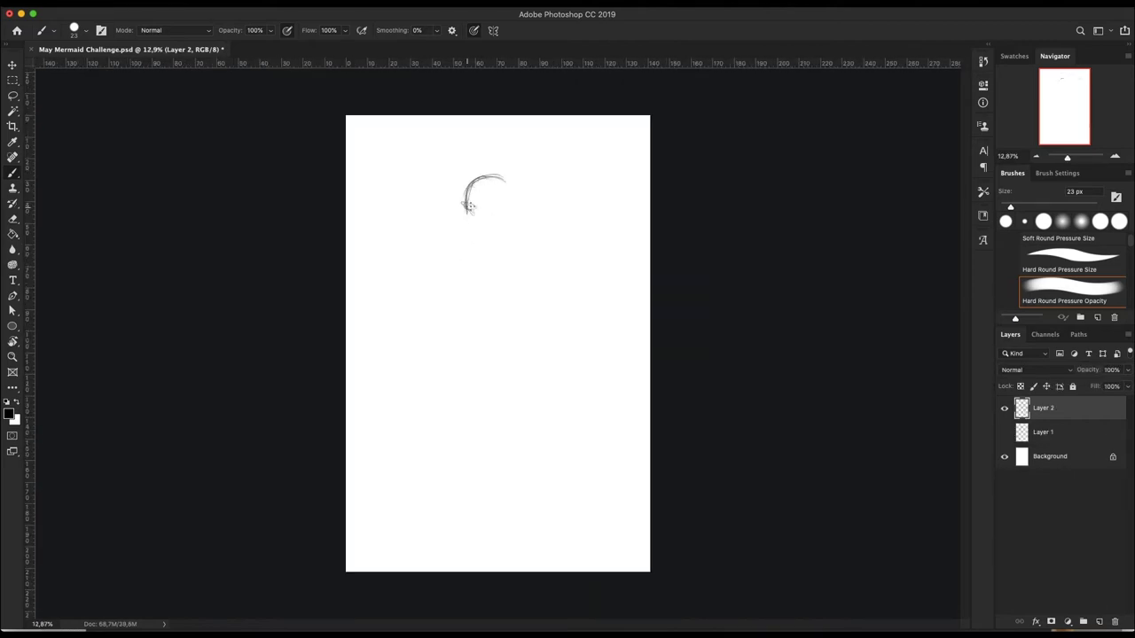
Sketch a second mermaid pose's long tail, lower-right fin, torso and hair lines.
left_click_drag(413, 355, 545, 507)
mouse_move(443, 461)
left_mouse_down()
mouse_move(624, 435)
mouse_move(621, 532)
left_mouse_up()
left_click_drag(470, 259, 501, 430)
left_click_drag(496, 239, 503, 415)
left_click_drag(523, 178, 572, 416)
Reshape the second sketch's proportions, hide it and add a new empty layer.
key("ctrl+t")
left_click_drag(633, 185, 473, 393)
key("Return")
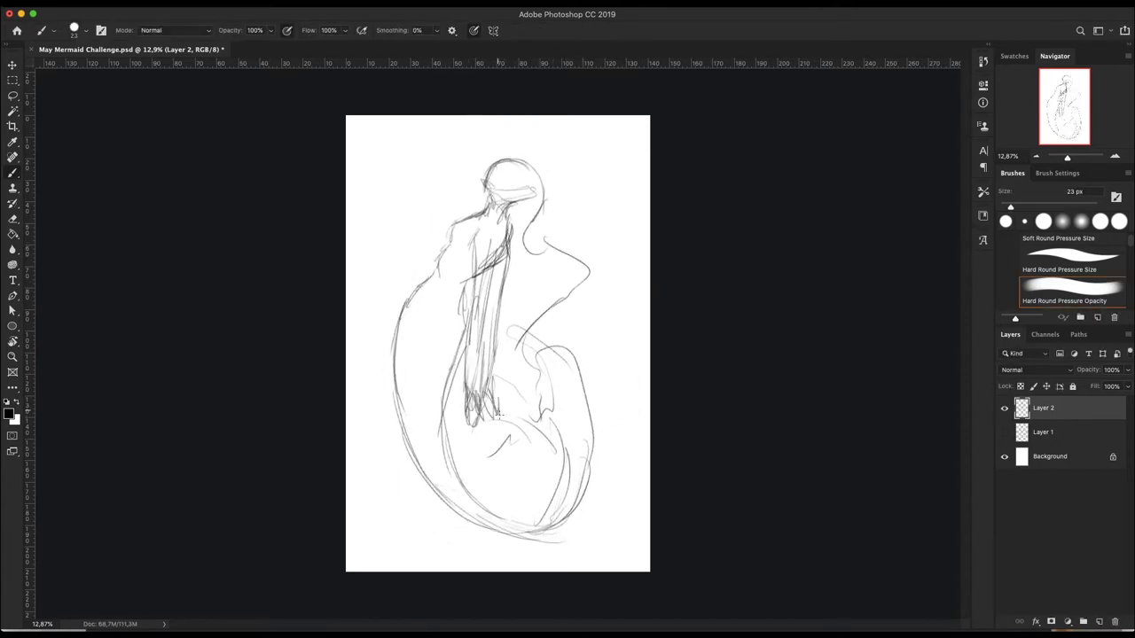
left_click(1005, 408)
left_click(1099, 621)
With a 31 px brush, sketch the new head, shoulder, arms and right body curve.
right_click(485, 155)
mouse_move(479, 197)
left_mouse_down()
mouse_move(468, 259)
mouse_move(588, 290)
left_mouse_up()
mouse_move(413, 289)
left_mouse_down()
mouse_move(549, 271)
mouse_move(386, 351)
left_mouse_up()
left_click_drag(415, 302, 424, 291)
left_click_drag(536, 307, 407, 348)
left_click_drag(576, 273, 621, 413)
Sketch the inner arm, lower body and legs, then darken the bowl and tail curves.
mouse_move(479, 315)
left_mouse_down()
mouse_move(577, 429)
mouse_move(540, 499)
left_mouse_up()
left_click_drag(418, 346, 443, 532)
mouse_move(486, 395)
left_mouse_down()
mouse_move(510, 396)
mouse_move(506, 539)
left_mouse_up()
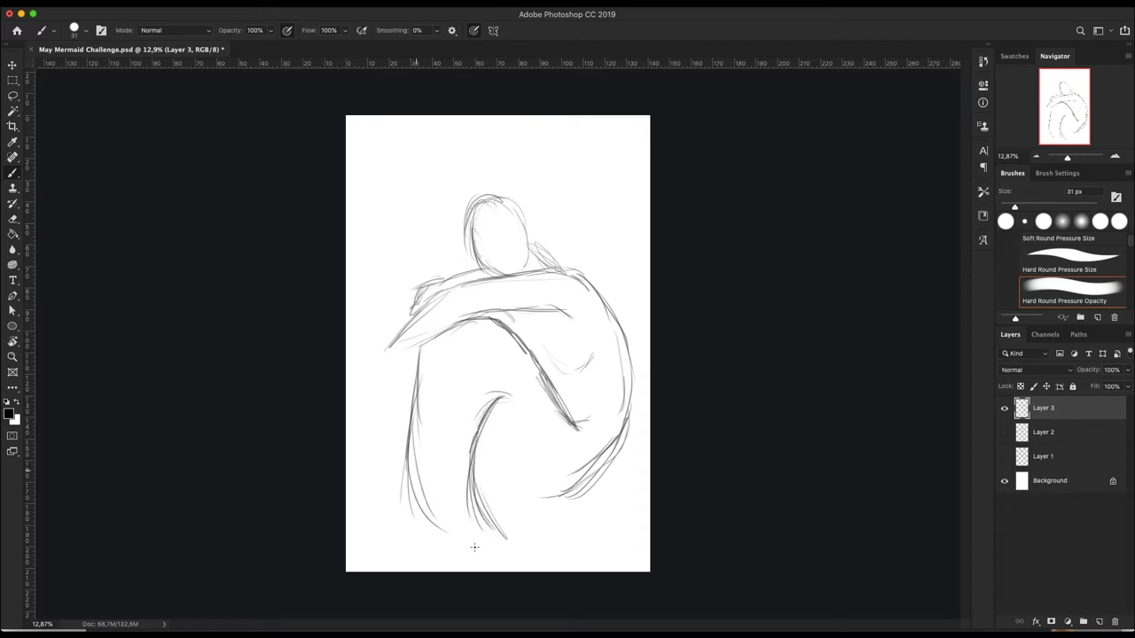
left_click_drag(413, 426, 576, 569)
left_click_drag(479, 326, 403, 452)
Darken the inner arm diagonals, left outer curves and left leg line.
left_click_drag(497, 321, 581, 423)
left_click_drag(395, 368, 560, 310)
left_click_drag(426, 303, 368, 399)
mouse_move(443, 333)
left_mouse_down()
mouse_move(539, 315)
mouse_move(548, 364)
left_mouse_up()
left_click_drag(530, 324, 561, 382)
left_click_drag(408, 363, 443, 530)
Sweep the lower tail curves to the right edge and darken the right body curve.
left_click_drag(469, 421, 605, 559)
left_click_drag(488, 479, 651, 431)
left_click_drag(475, 448, 600, 550)
left_click_drag(559, 266, 621, 360)
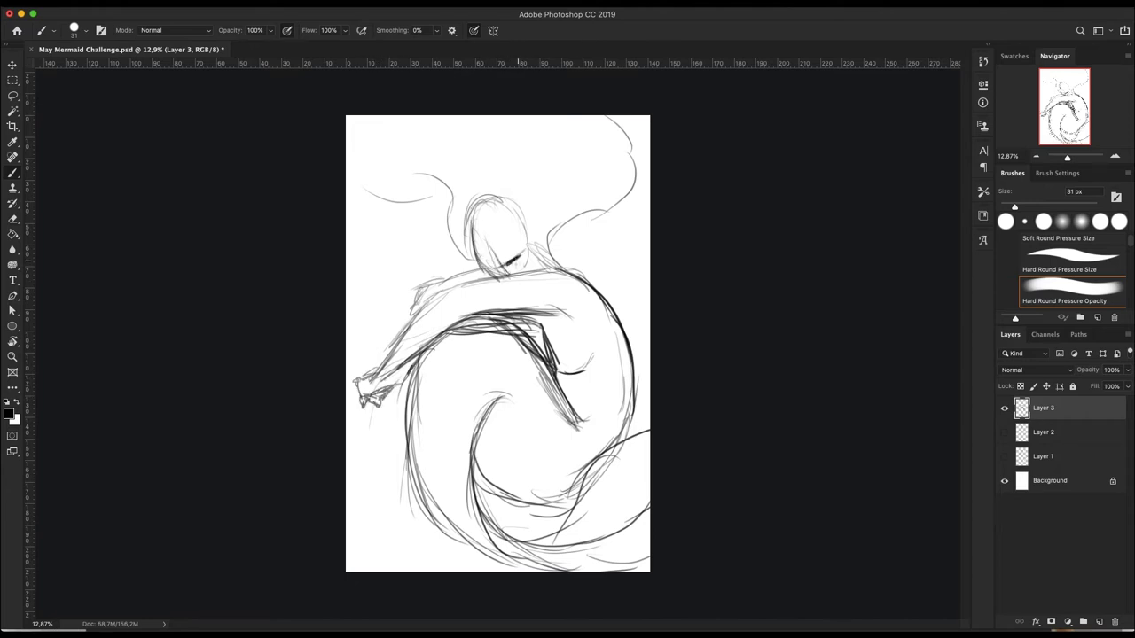
Add hair strokes on the head and tilt the whole sketch slightly clockwise.
left_click_drag(465, 227, 525, 244)
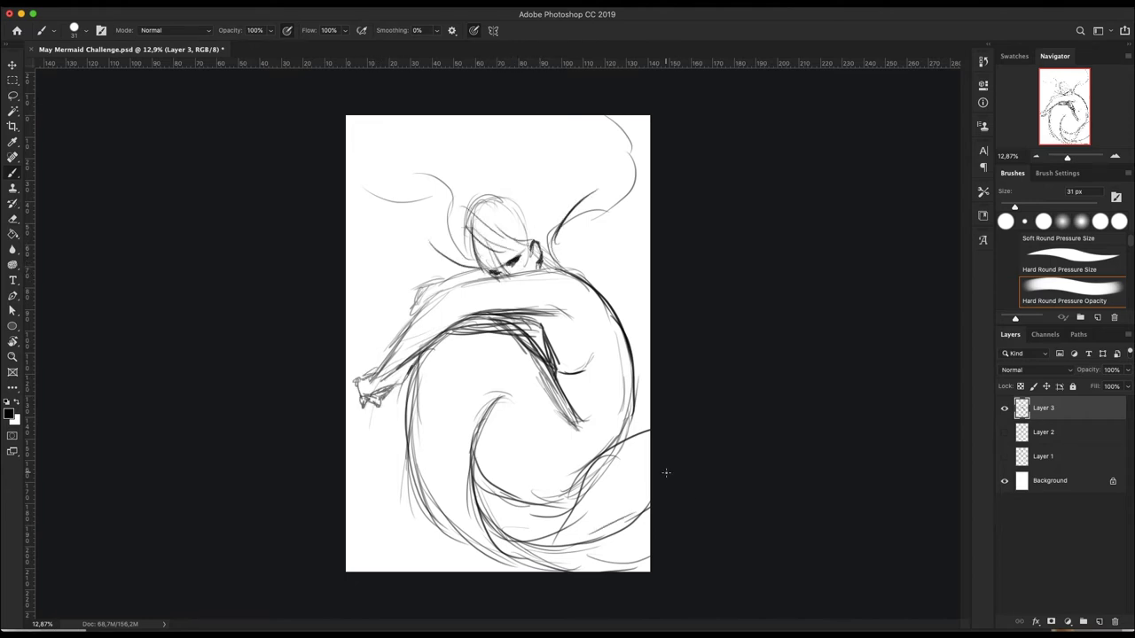
key("ctrl+t")
left_click_drag(679, 266, 683, 318)
key("Return")
Hide the curled sketch and, on a new Layer 4, sketch the head, torso, arms and chest.
left_click(1004, 408)
left_click(1098, 623)
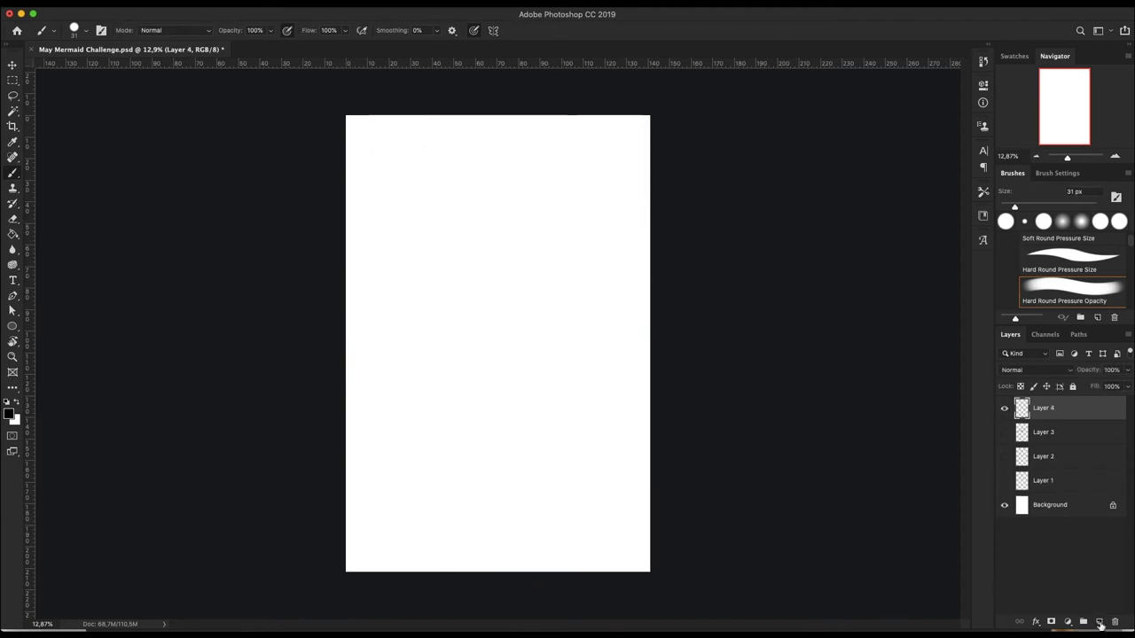
left_click_drag(487, 243, 513, 244)
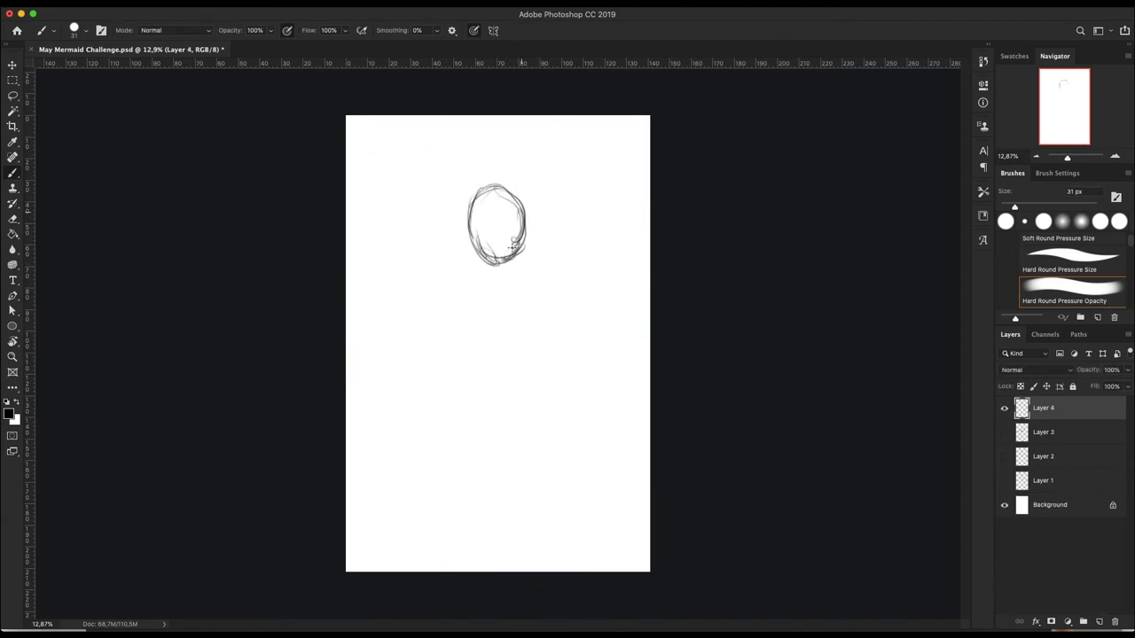
left_click_drag(450, 299, 463, 401)
left_click_drag(560, 293, 555, 435)
mouse_move(479, 341)
left_mouse_down()
mouse_move(544, 336)
mouse_move(535, 514)
left_mouse_up()
left_click_drag(486, 355, 490, 511)
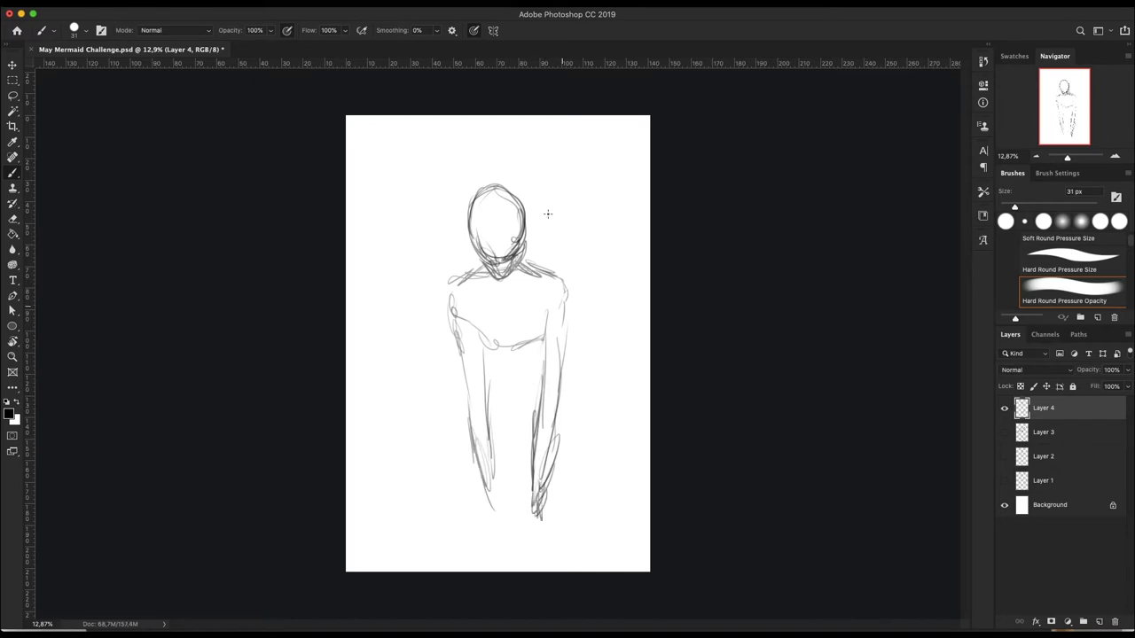
Add tail drapery, hair strokes and feet, apply a transform, and create Layer 5.
left_click_drag(568, 310, 621, 373)
left_click_drag(470, 244, 399, 147)
left_click_drag(532, 222, 612, 124)
left_click_drag(452, 519, 496, 519)
left_click_drag(532, 510, 567, 527)
key("ctrl+t")
key("Return")
key("ctrl+shift+alt+n")
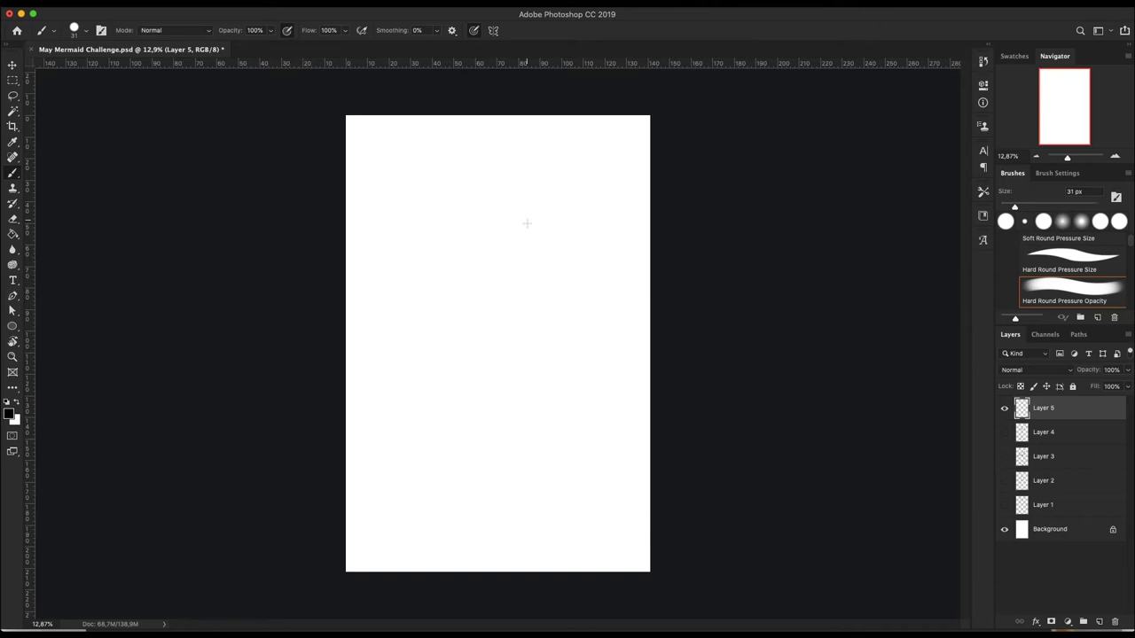
Sketch the hunched mermaid's head, neck, curved back, arms and hands, darkening the back contour.
mouse_move(491, 251)
left_mouse_down()
mouse_move(532, 266)
mouse_move(530, 339)
left_mouse_up()
mouse_move(532, 253)
left_mouse_down()
mouse_move(601, 319)
mouse_move(502, 428)
left_mouse_up()
left_click_drag(551, 293, 543, 372)
left_click_drag(507, 288, 539, 372)
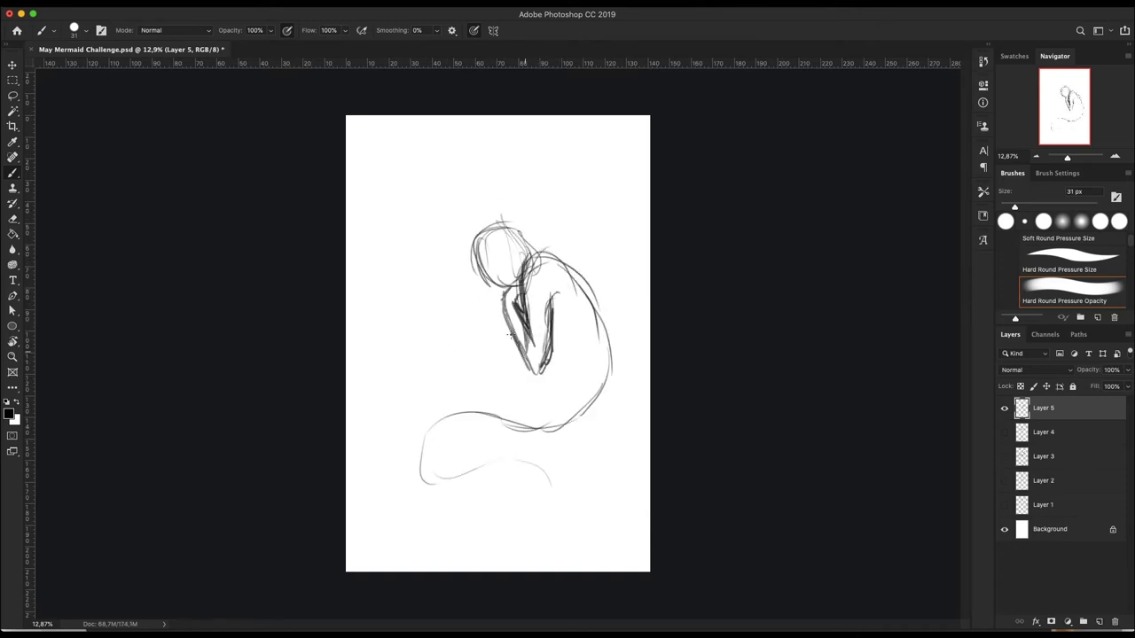
left_click_drag(549, 330, 577, 364)
left_click_drag(567, 253, 546, 443)
Sketch the large tail loop, inner tail curve, flowing hair and a longer tail fin.
mouse_move(518, 317)
left_mouse_down()
mouse_move(376, 424)
mouse_move(483, 504)
left_mouse_up()
left_click_drag(419, 441, 533, 461)
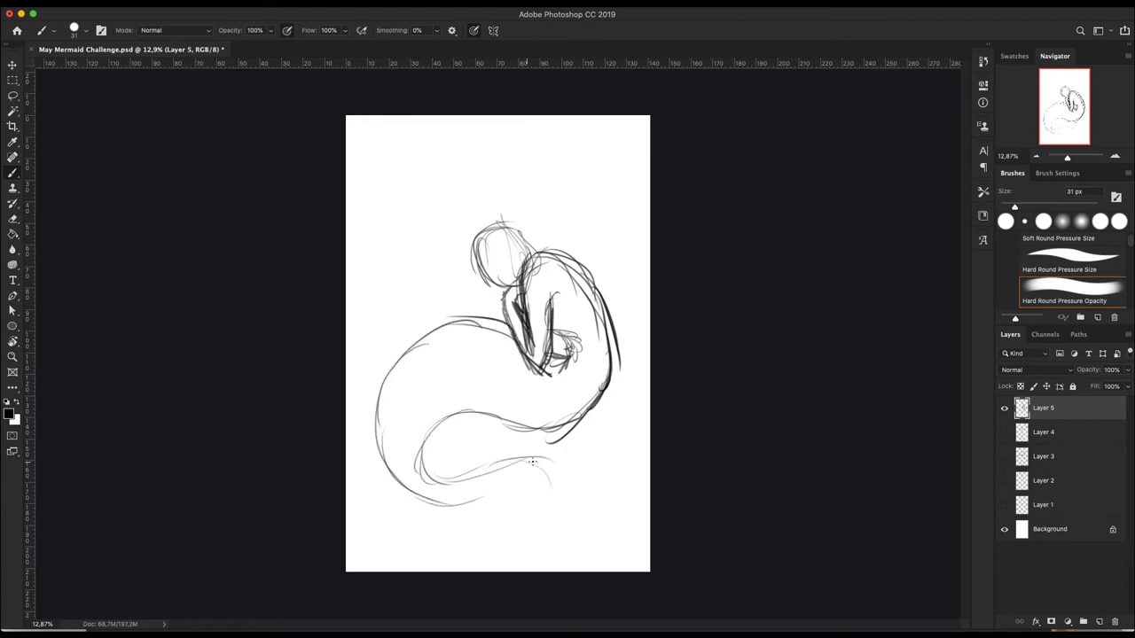
left_click_drag(493, 233, 532, 244)
left_click_drag(528, 242, 623, 215)
left_click_drag(530, 163, 477, 222)
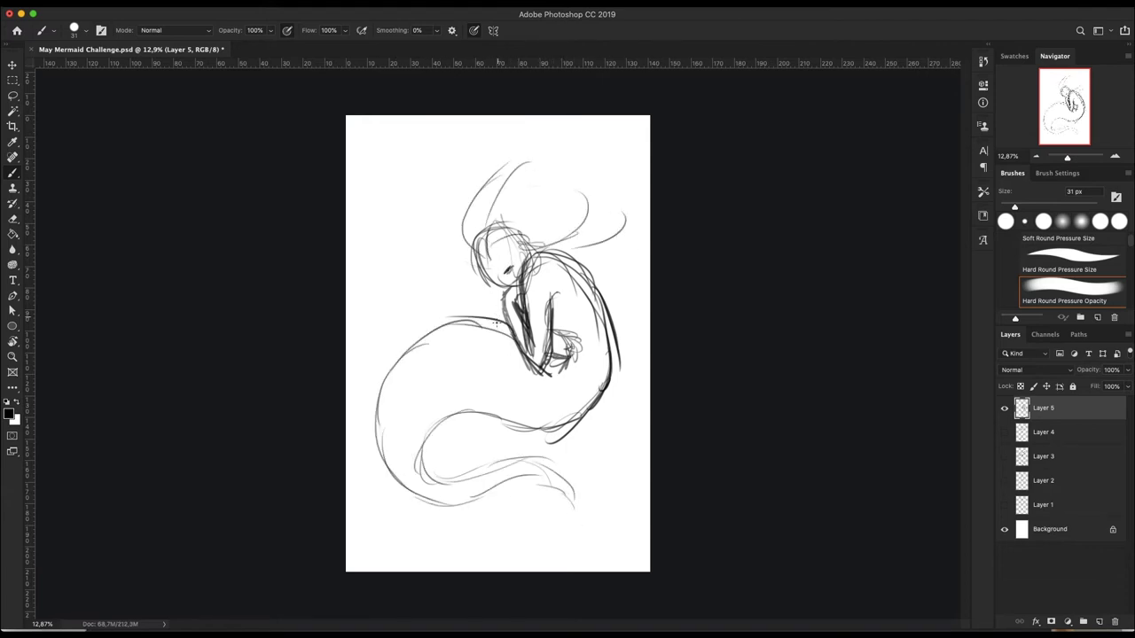
left_click_drag(532, 457, 592, 521)
Build up the hair mass, darken the eye marks, rescale the sketch and add tail strokes.
left_click_drag(489, 169, 479, 282)
left_click_drag(540, 142, 620, 252)
left_click_drag(504, 266, 512, 274)
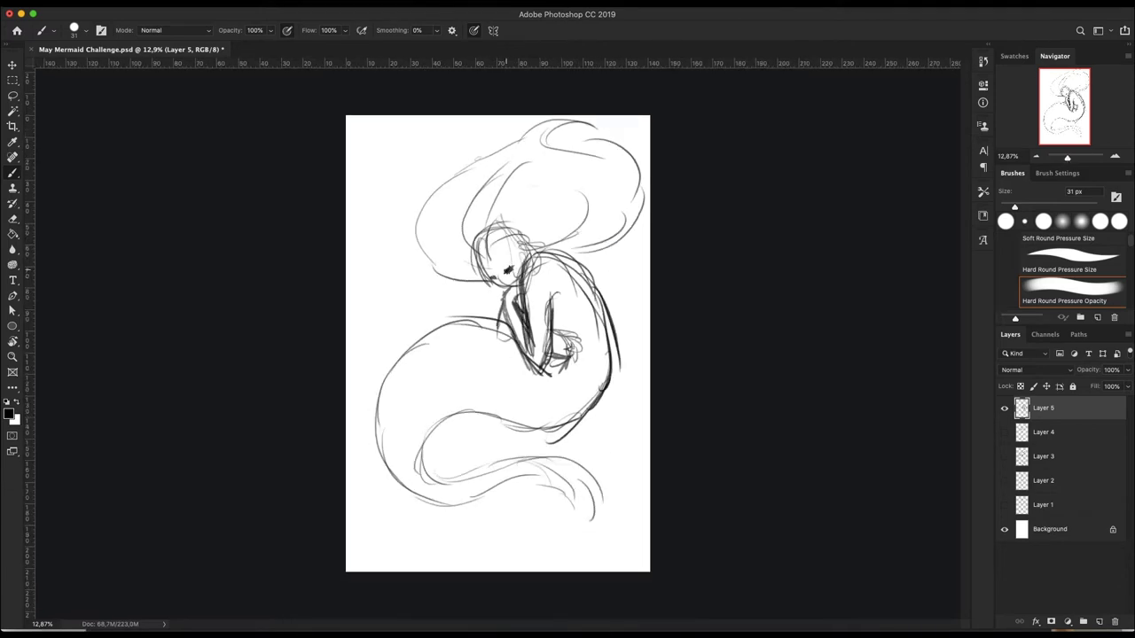
key("ctrl+t")
left_click_drag(645, 119, 656, 107)
key("Return")
left_click_drag(621, 443, 549, 540)
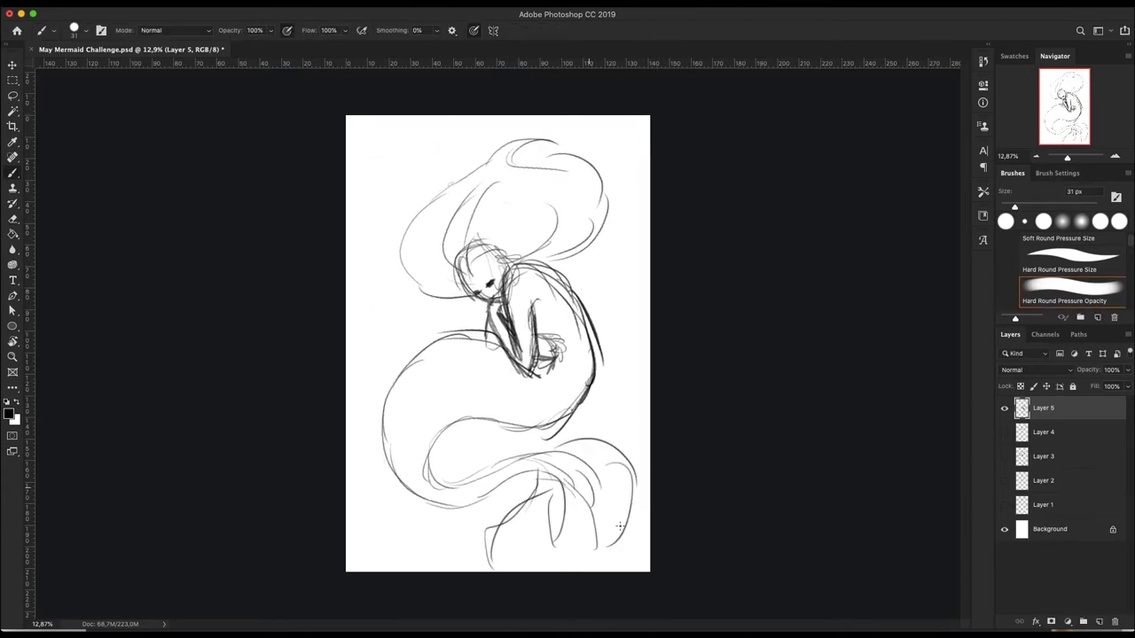
Zoomed in, darken the shoulder, arm and torso outlines.
scroll(534, 318, "up", 5)
mouse_move(518, 246)
left_mouse_down()
mouse_move(487, 282)
mouse_move(516, 331)
left_mouse_up()
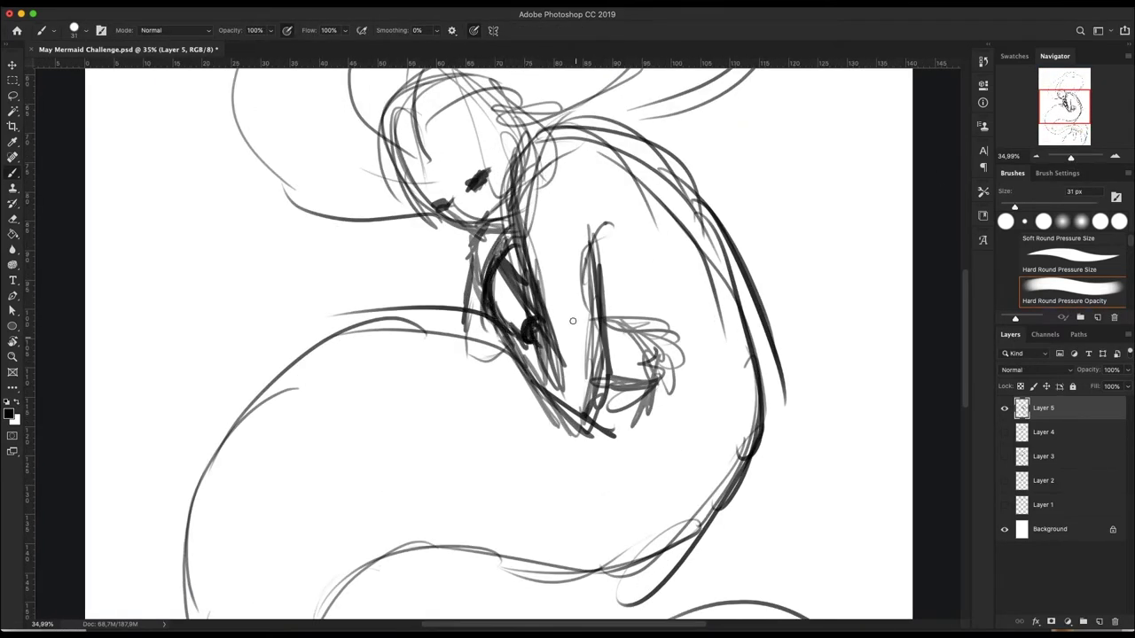
left_click_drag(465, 277, 581, 412)
left_click_drag(513, 200, 557, 359)
left_click_drag(490, 238, 523, 335)
left_click_drag(514, 226, 458, 301)
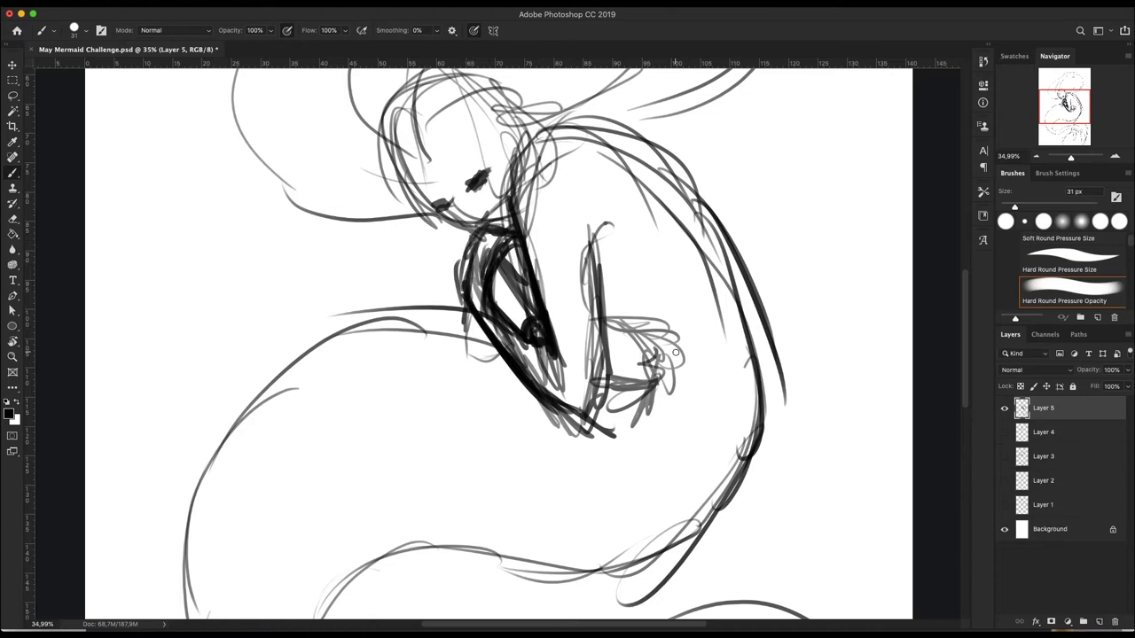
Zoom back out, try rotating the sketch, then cancel the transform.
scroll(675, 353, "down", 5)
key("ctrl+t")
left_click_drag(621, 329, 603, 177)
key("Escape")
Hide the sketch, add a new layer and ink the neck, face, back, shoulder and arm lines.
left_click(1004, 408)
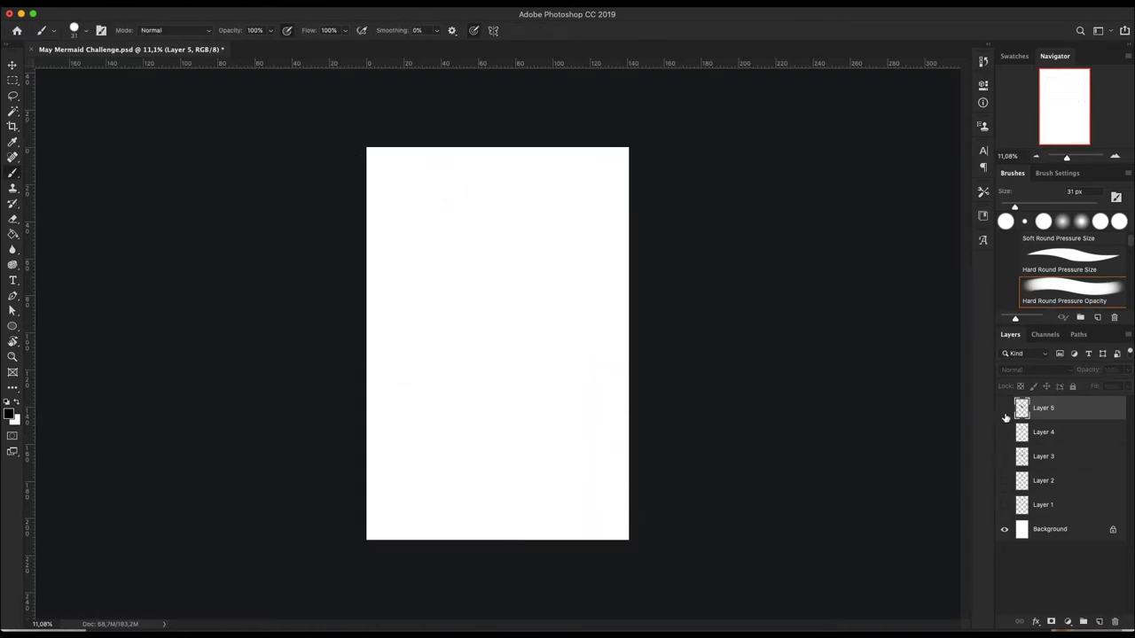
key("ctrl+shift+alt+n")
scroll(385, 270, "up", 5)
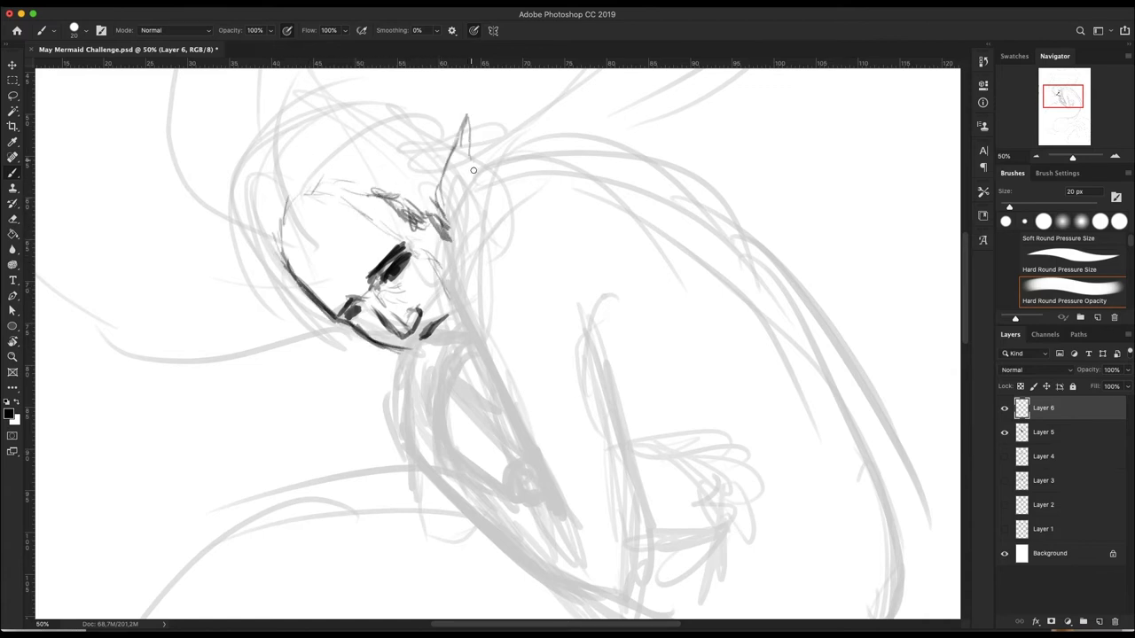
left_click_drag(395, 458, 423, 356)
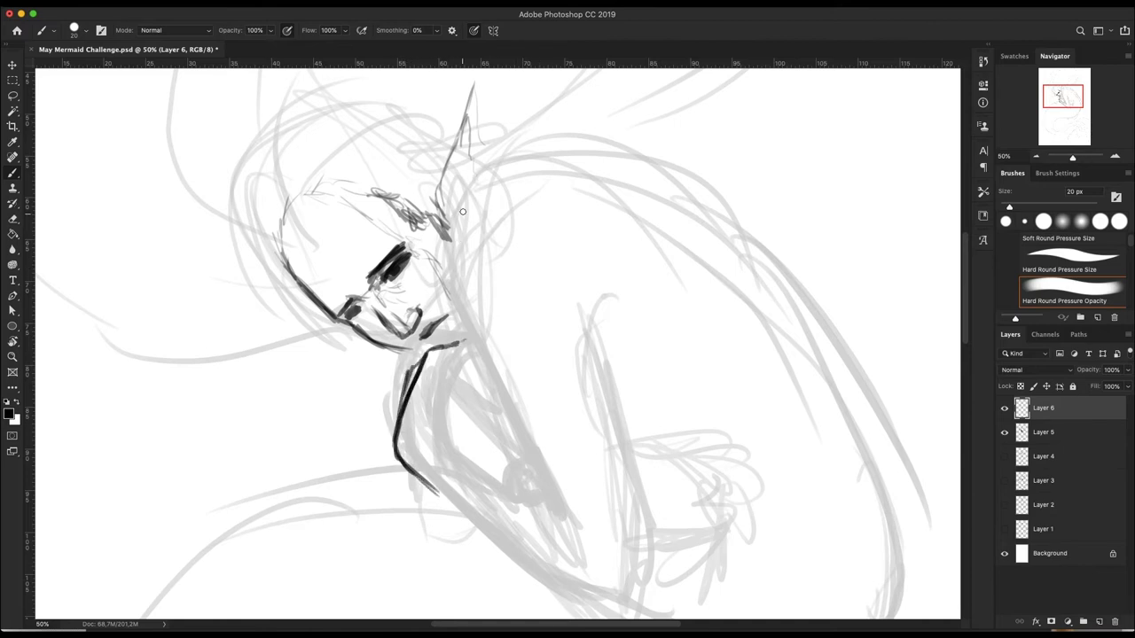
left_click_drag(462, 211, 470, 317)
mouse_move(457, 238)
left_mouse_down()
mouse_move(523, 176)
mouse_move(592, 186)
left_mouse_up()
mouse_move(478, 179)
left_mouse_down()
mouse_move(450, 266)
mouse_move(554, 497)
left_mouse_up()
left_click_drag(603, 264, 628, 422)
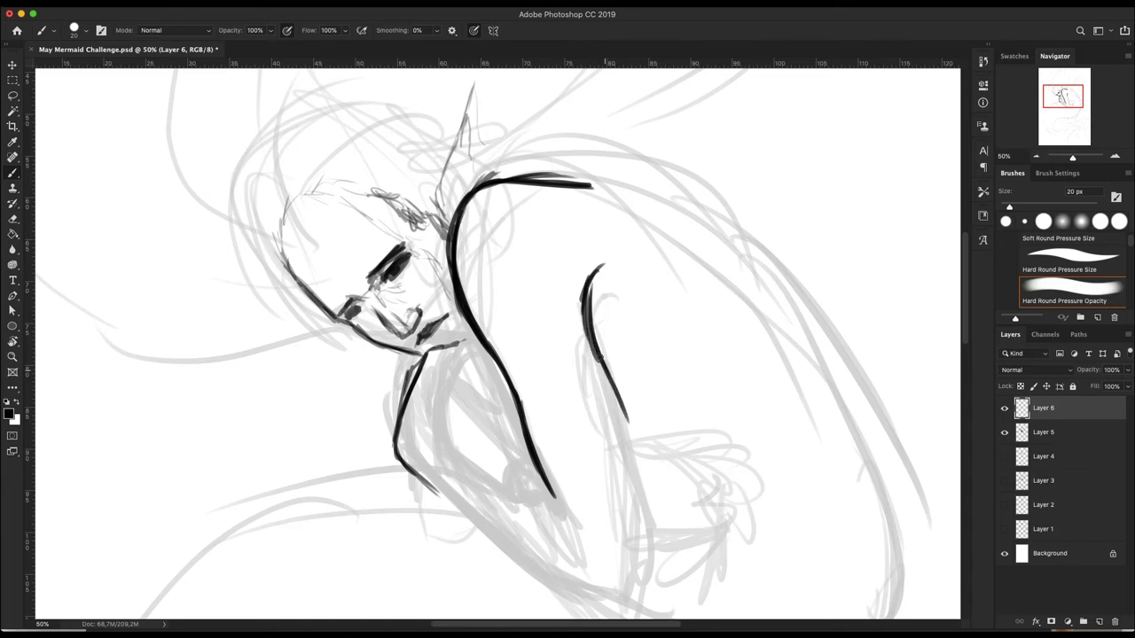
left_click_drag(599, 358, 630, 468)
left_click_drag(546, 181, 756, 291)
Ink the lower arm and forearm outline, a stroke below the face, and the right body contour.
key("super+minus")
key("super+minus")
key("super+minus")
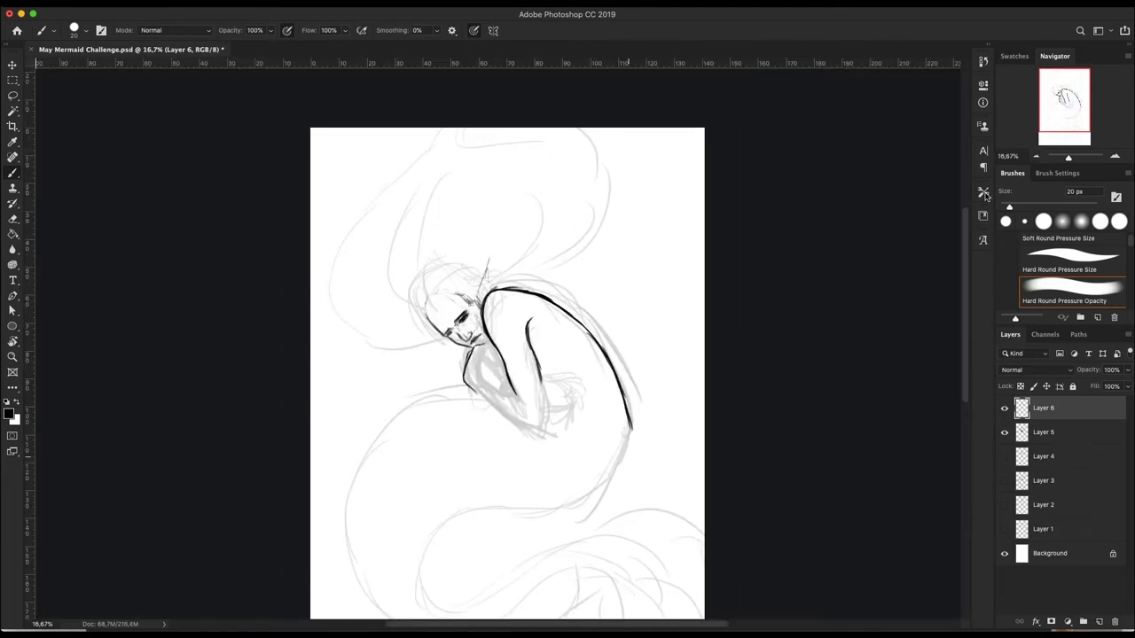
scroll(521, 347, "up", 5)
scroll(521, 346, "up", 3)
mouse_move(574, 390)
left_mouse_down()
mouse_move(577, 506)
mouse_move(472, 501)
left_mouse_up()
left_click_drag(525, 532, 414, 454)
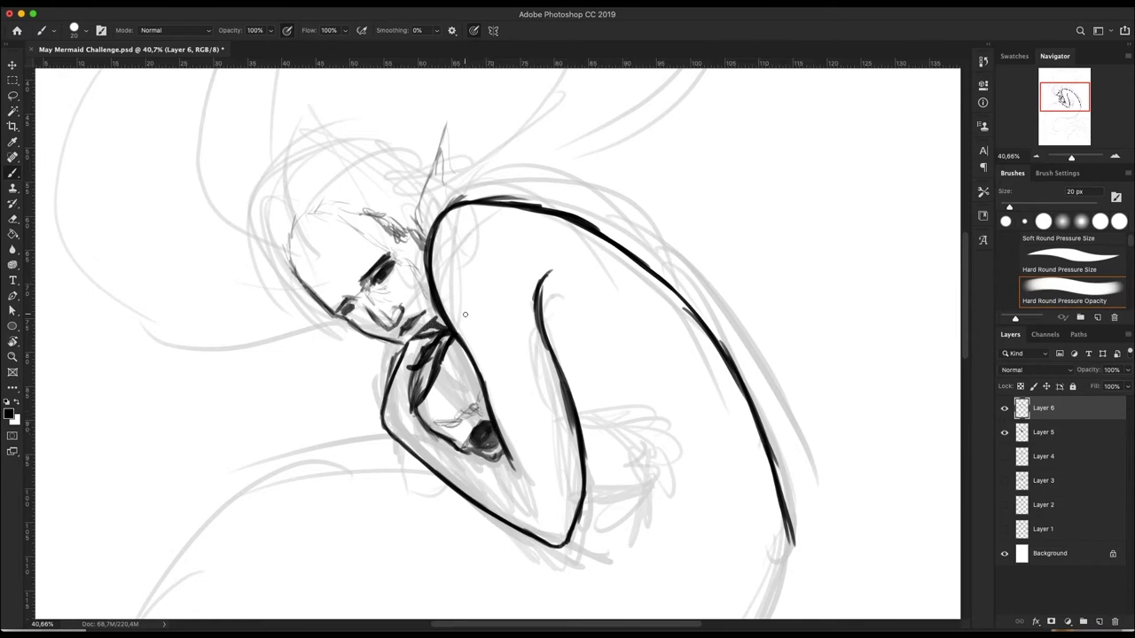
scroll(464, 314, "up", 1)
left_click_drag(328, 323, 347, 389)
left_click_drag(1081, 165, 1075, 165)
scroll(652, 512, "down", 2)
left_click_drag(667, 470, 550, 589)
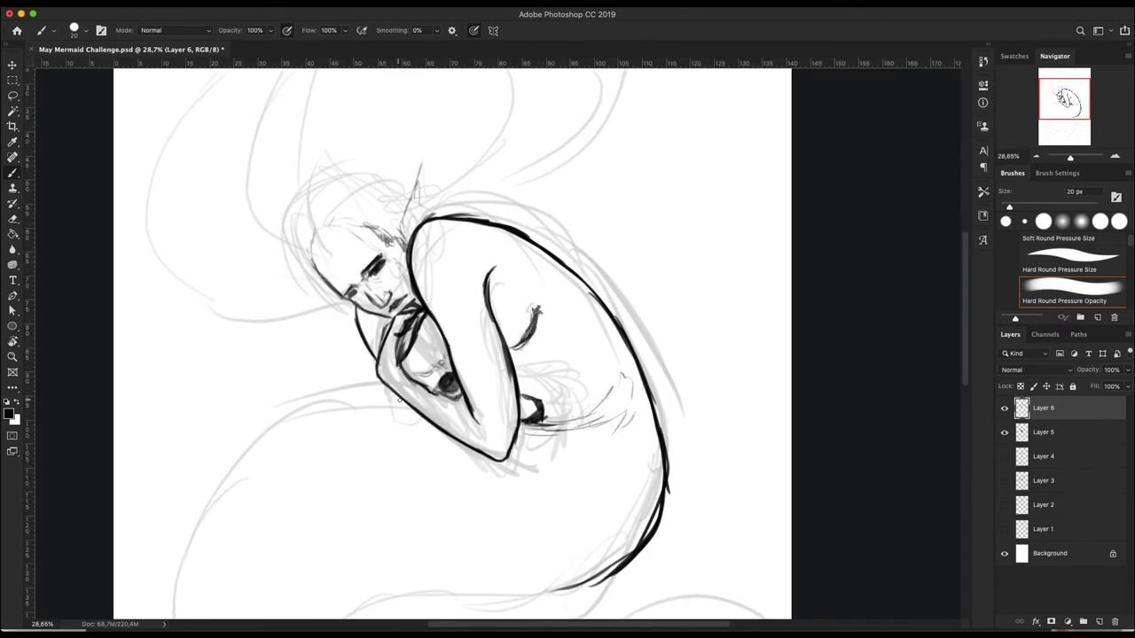
Ink the mermaid's tail curves and outer edge, connecting them to fin strokes.
left_click_drag(399, 400, 186, 519)
scroll(186, 519, "down", 2)
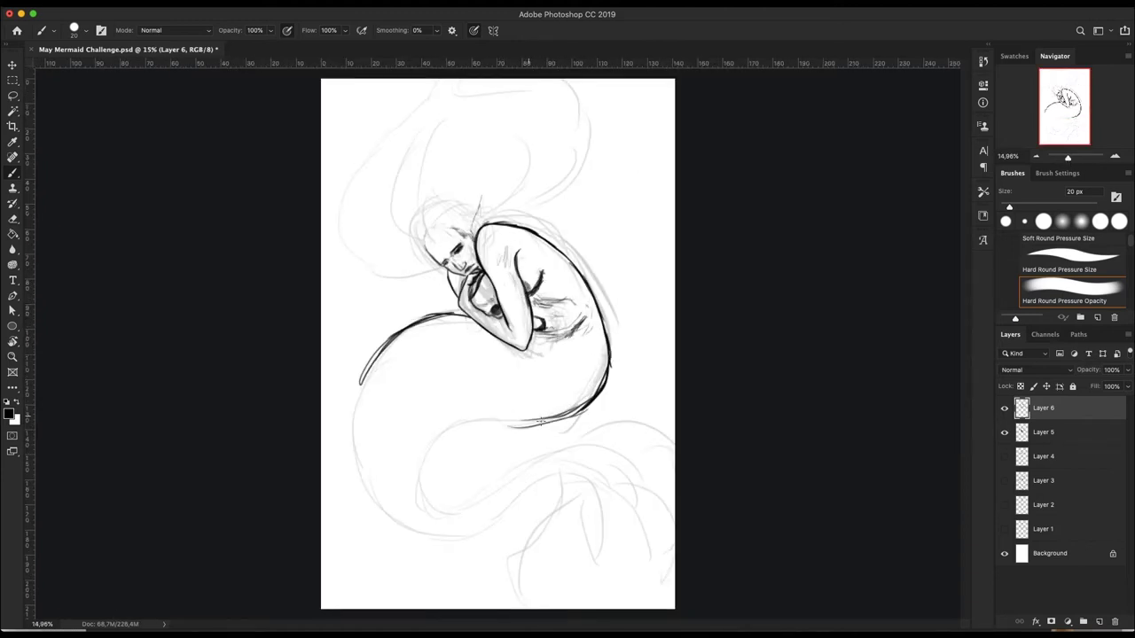
scroll(498, 343, "up", 2)
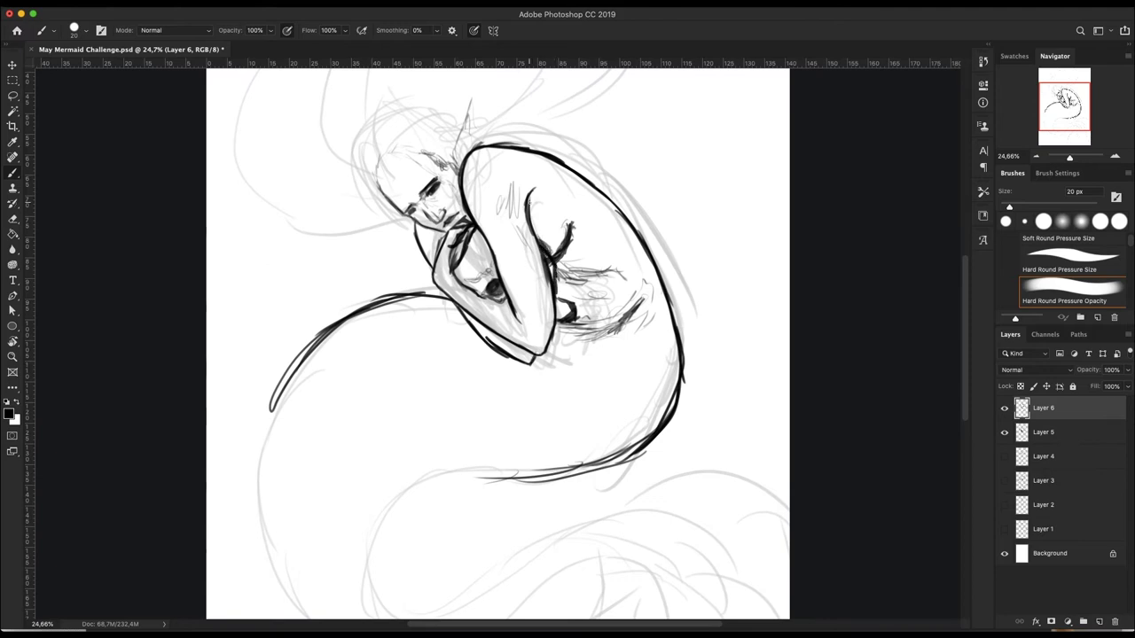
scroll(497, 343, "down", 2)
left_click_drag(359, 387, 434, 536)
mouse_move(576, 413)
left_mouse_down()
mouse_move(461, 429)
mouse_move(479, 511)
left_mouse_up()
left_click_drag(414, 456, 532, 532)
left_click_drag(497, 492, 617, 452)
mouse_move(483, 527)
left_mouse_down()
mouse_move(638, 483)
mouse_move(642, 568)
left_mouse_up()
mouse_move(621, 443)
left_mouse_down()
mouse_move(462, 590)
mouse_move(443, 563)
mouse_move(594, 572)
left_mouse_up()
scroll(498, 344, "down", 1)
left_click_drag(576, 479, 470, 572)
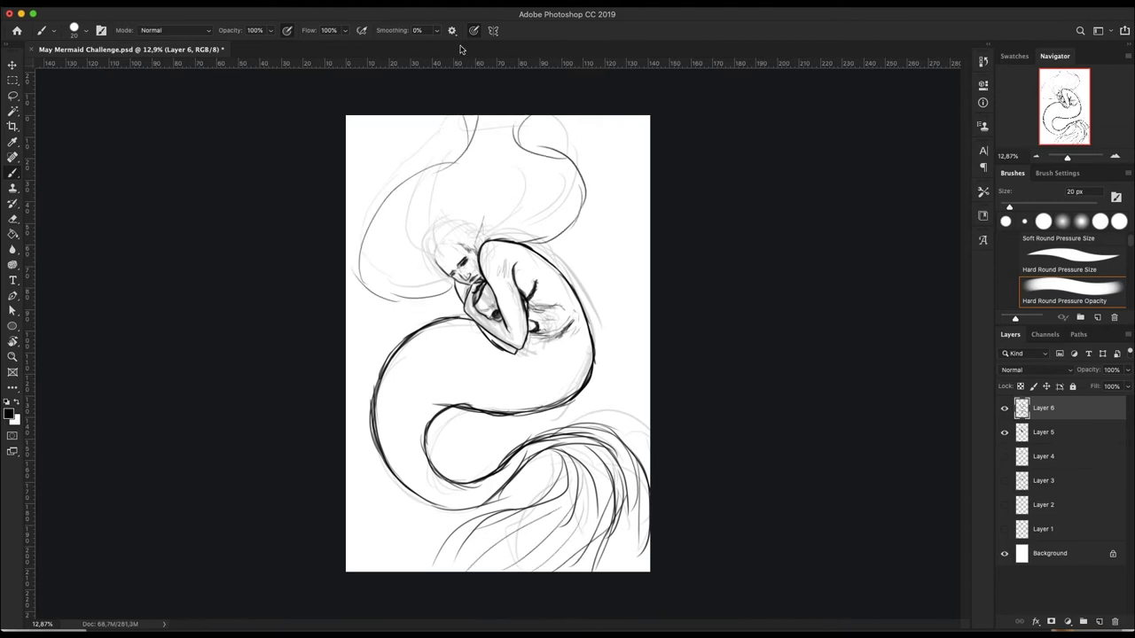
scroll(486, 251, "up", 5)
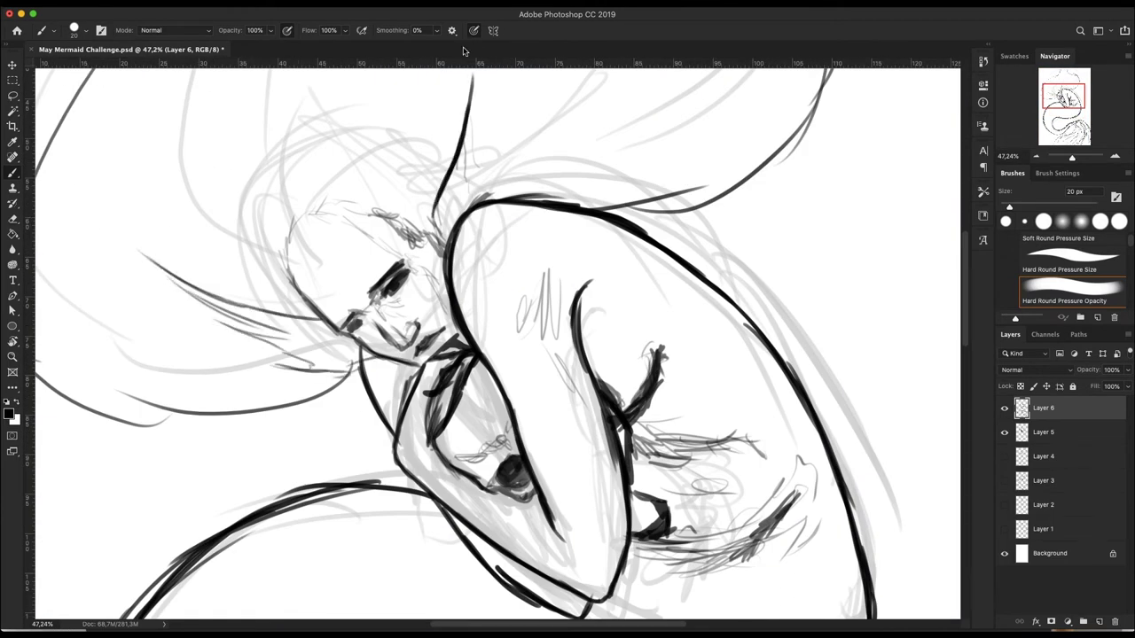
Erase stray sketch strands near the hair and hatch strands along the tail.
left_click_drag(1077, 156, 1069, 156)
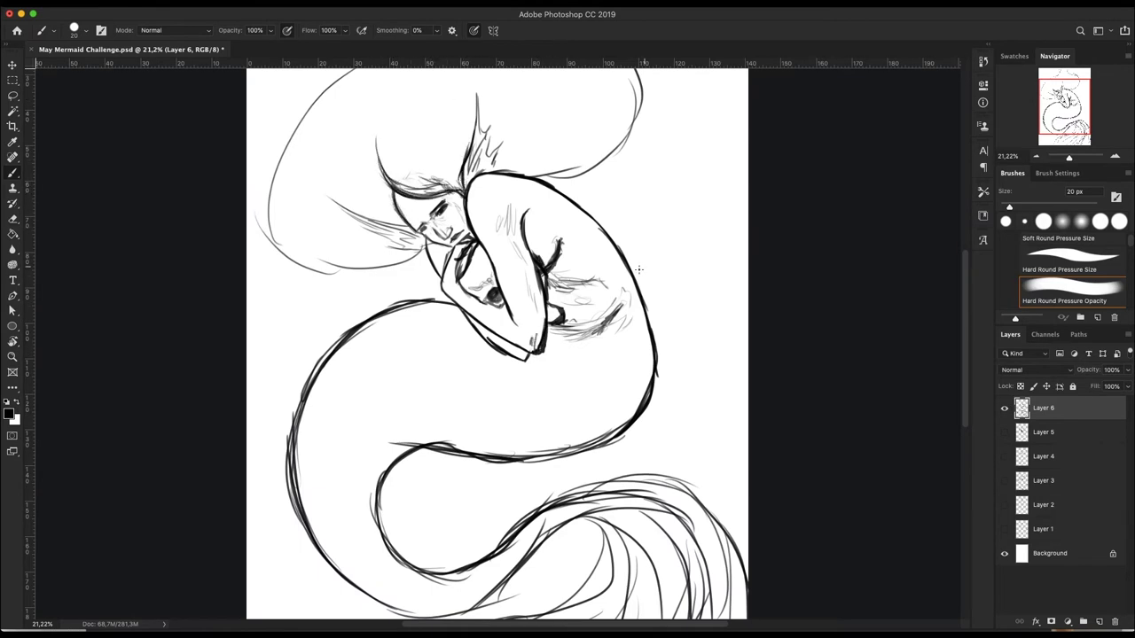
scroll(639, 269, "down", 3)
scroll(399, 266, "up", 5)
right_click(239, 249)
key("e")
left_click_drag(262, 279, 359, 330)
left_click(11, 173)
left_click_drag(296, 264, 364, 311)
scroll(501, 270, "down", 4)
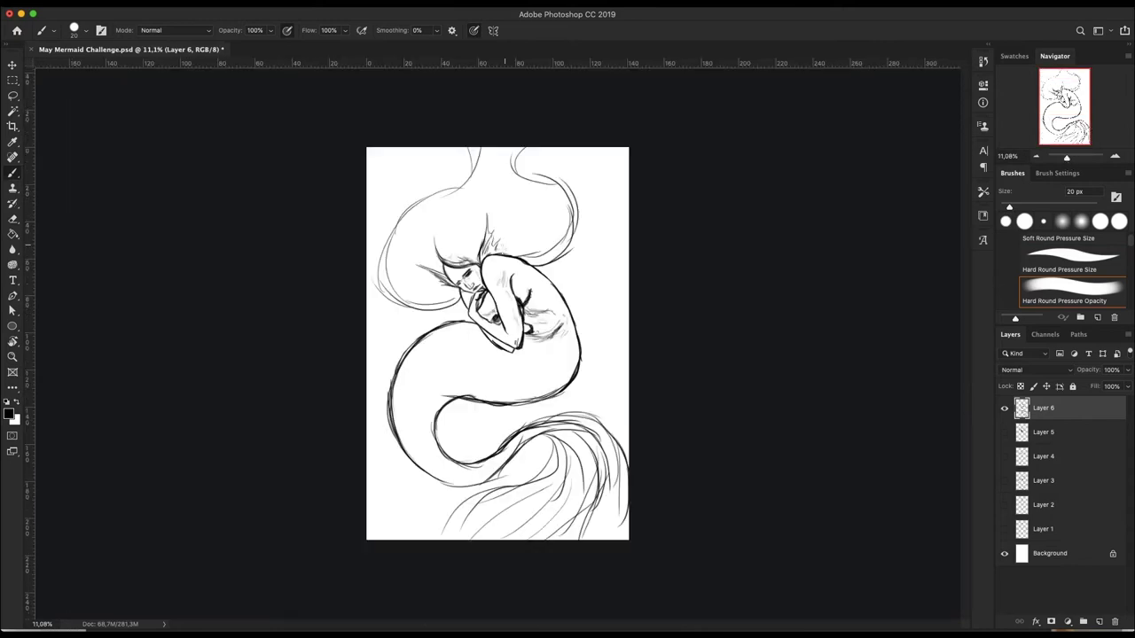
left_click_drag(480, 385, 532, 391)
left_click_drag(443, 537, 558, 474)
Draw flowing hair strands across the top and upper left, toggling the eraser to clean up.
left_click_drag(381, 301, 457, 187)
left_click_drag(368, 222, 474, 159)
key("e")
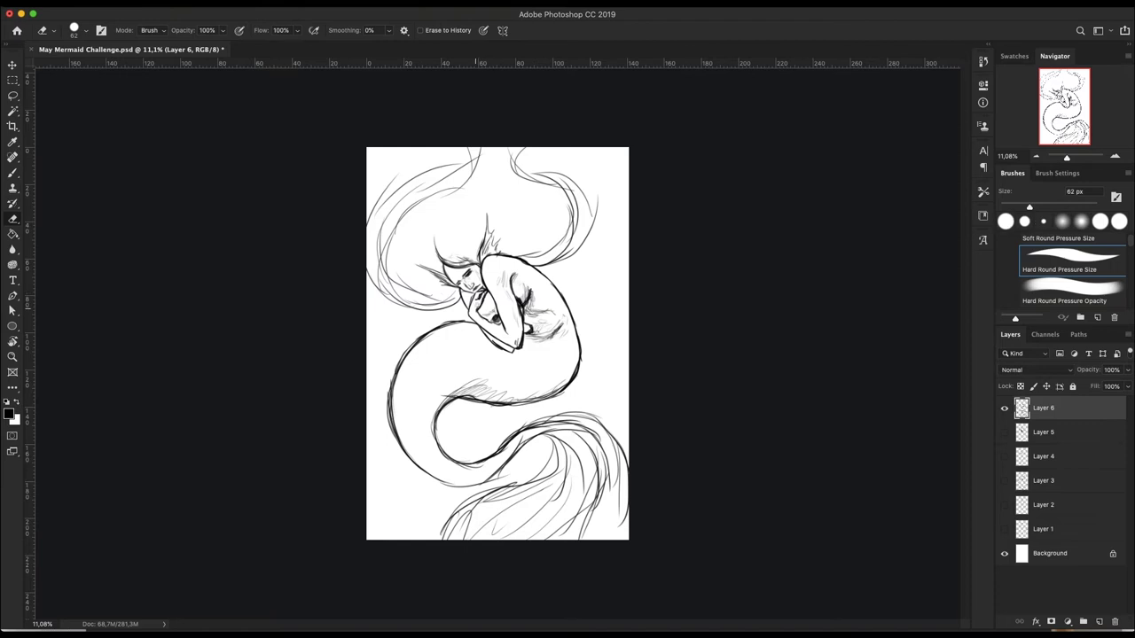
key("b")
left_click_drag(603, 213, 532, 271)
left_click_drag(567, 151, 603, 248)
left_click_drag(483, 151, 373, 231)
left_click_drag(443, 173, 417, 261)
left_click_drag(484, 172, 470, 244)
key("e")
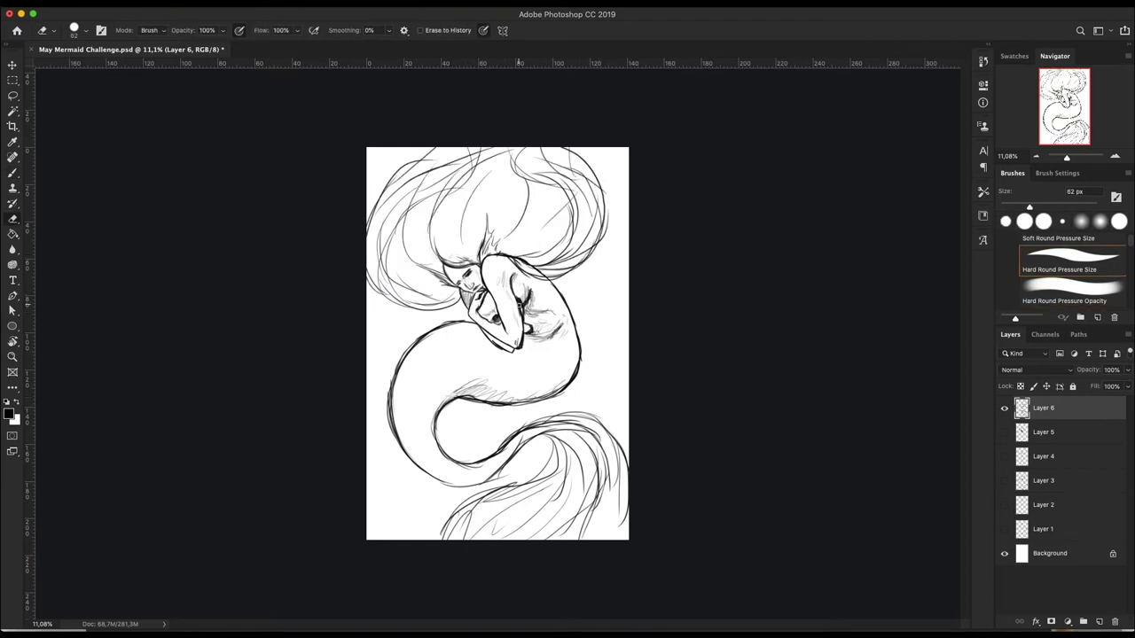
key("b")
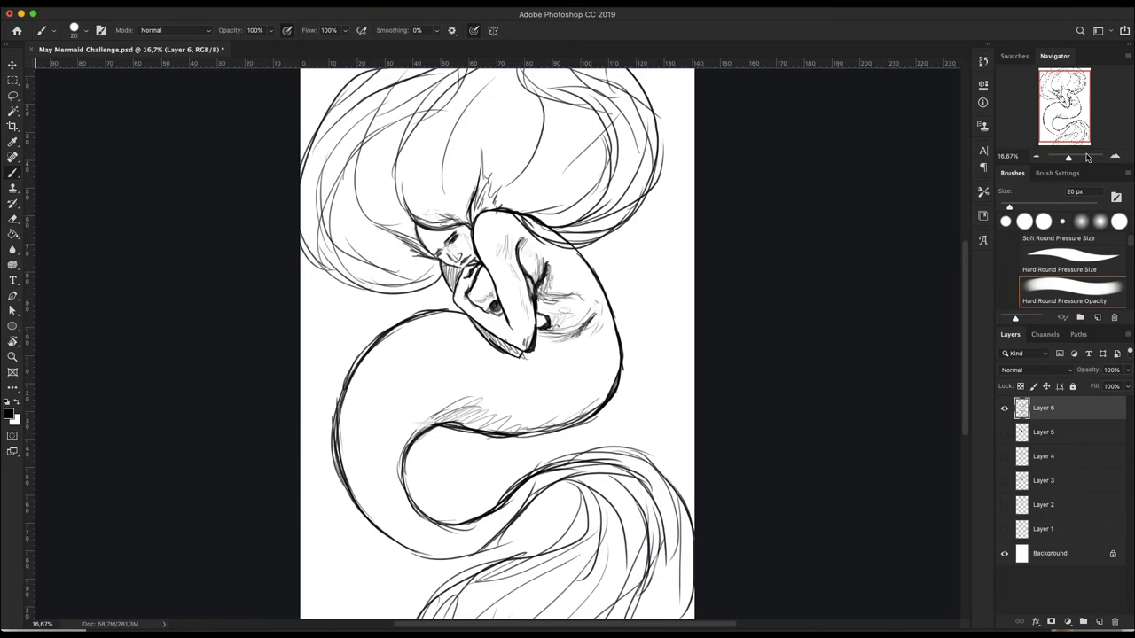
Add Layer 7 and paint dark grey along the left edge with a 348 px brush.
key("ctrl+shift+alt+n")
right_click(592, 186)
mouse_move(390, 124)
left_mouse_down()
mouse_move(338, 268)
mouse_move(391, 549)
mouse_move(532, 479)
mouse_move(497, 450)
mouse_move(634, 381)
mouse_move(633, 257)
mouse_move(677, 69)
left_mouse_up()
Rotate Layers 6 and 7 together to tilt the drawing clockwise.
key("shift+alt+bracketleft")
key("ctrl+t")
left_click_drag(661, 109, 640, 172)
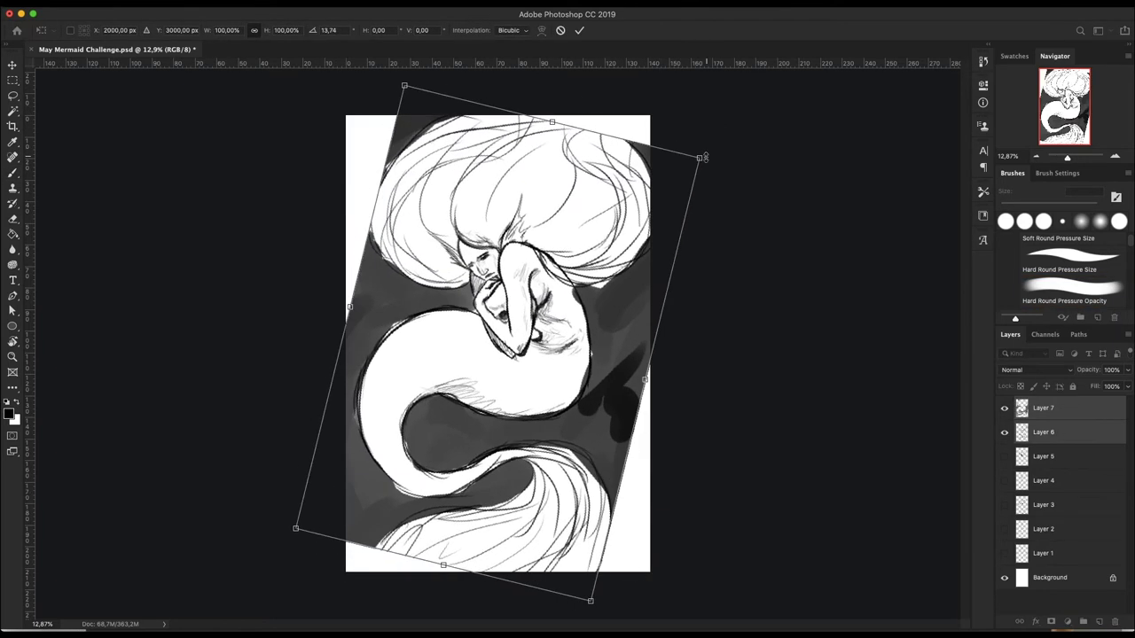
key("Return")
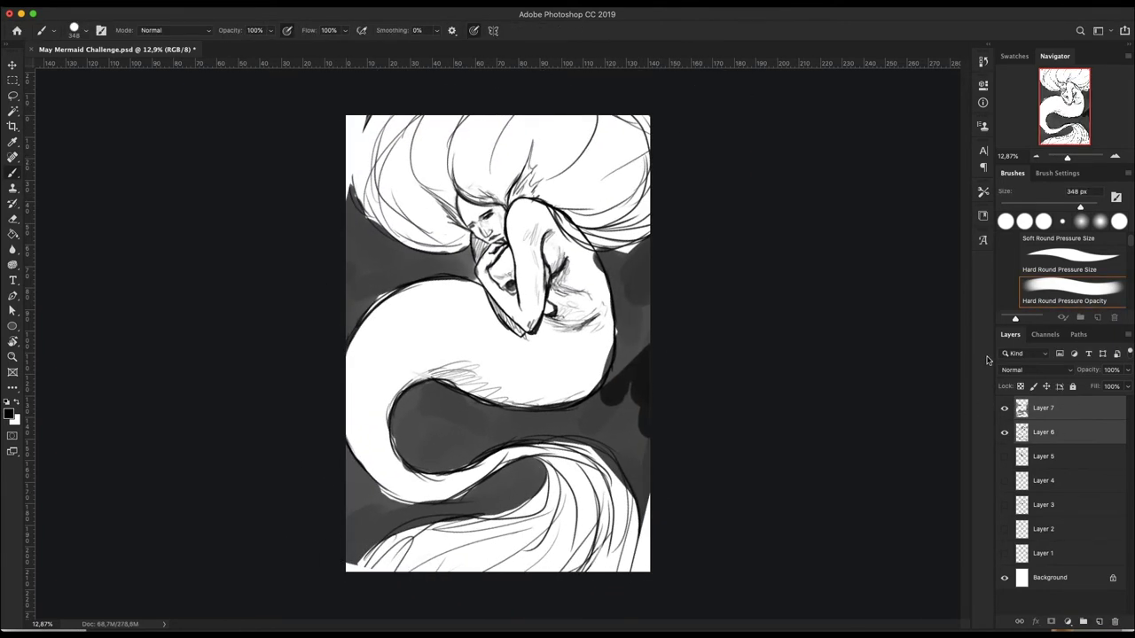
Darken the background on Layer 7 to near-black around the figure and choose a new foreground colour.
key("alt+period")
left_click_drag(350, 124, 359, 293)
mouse_move(612, 244)
left_mouse_down()
mouse_move(611, 411)
mouse_move(638, 568)
left_mouse_up()
mouse_move(656, 417)
left_mouse_down()
mouse_move(440, 390)
mouse_move(648, 501)
mouse_move(380, 502)
mouse_move(399, 256)
mouse_move(373, 305)
left_mouse_up()
right_click(532, 190)
left_click(9, 413)
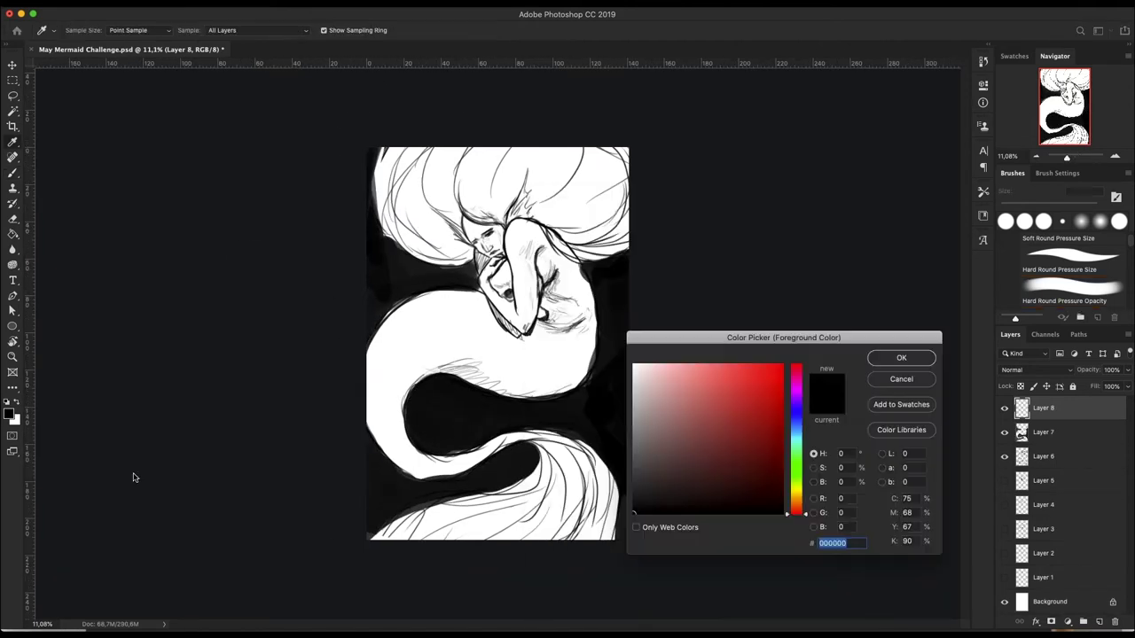
left_click(895, 366)
key("b")
Set the shading layer to Multiply and paint grey shading into the hair, face and neck.
key("shift+alt+m")
left_click_drag(395, 137, 475, 239)
mouse_move(381, 159)
left_mouse_down()
mouse_move(470, 262)
mouse_move(532, 178)
left_mouse_up()
right_click(532, 172)
left_click_drag(621, 200, 589, 200)
key("Return")
mouse_move(532, 168)
left_mouse_down()
mouse_move(621, 221)
mouse_move(515, 257)
left_mouse_up()
mouse_move(603, 177)
left_mouse_down()
mouse_move(478, 222)
mouse_move(509, 302)
left_mouse_up()
mouse_move(541, 244)
left_mouse_down()
mouse_move(501, 288)
mouse_move(575, 306)
left_mouse_up()
Shade the body curve, tail fin, left side and hair strands grey with a larger brush.
right_click(566, 298)
left_click_drag(621, 201, 656, 201)
key("Return")
mouse_move(510, 239)
left_mouse_down()
mouse_move(510, 315)
mouse_move(540, 355)
left_mouse_up()
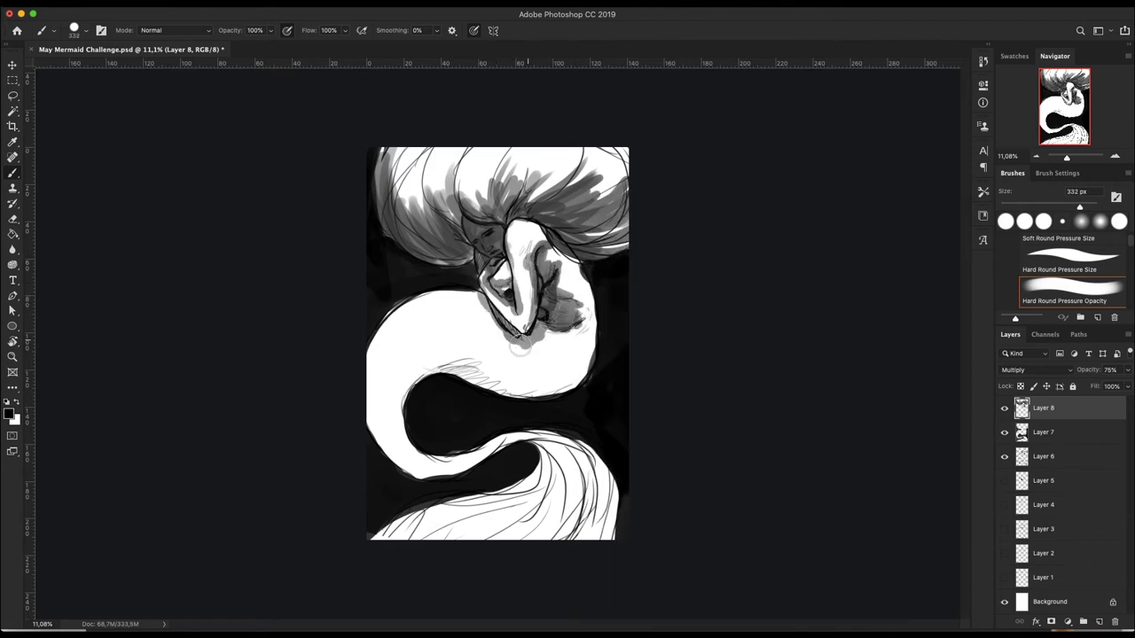
left_click_drag(399, 376, 578, 369)
left_click_drag(585, 444, 471, 555)
mouse_move(550, 461)
left_mouse_down()
mouse_move(390, 355)
mouse_move(425, 479)
left_mouse_up()
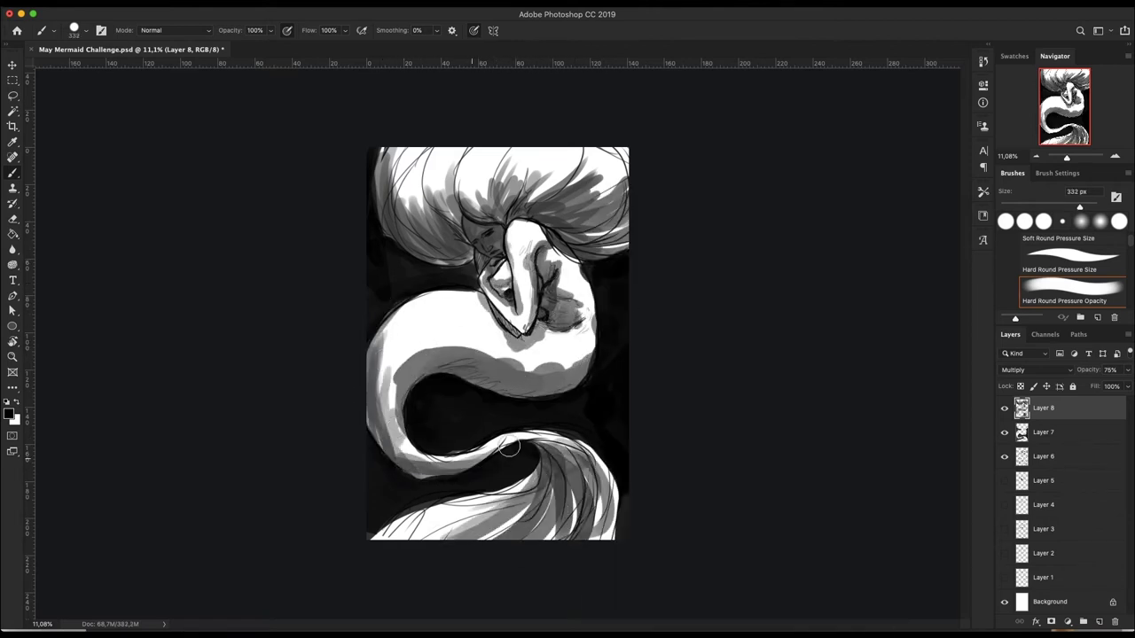
left_click_drag(372, 381, 550, 390)
left_click_drag(490, 226, 399, 315)
left_click_drag(448, 266, 390, 155)
mouse_move(496, 266)
left_mouse_down()
mouse_move(439, 150)
mouse_move(524, 333)
left_mouse_up()
left_click_drag(585, 373, 399, 390)
left_click_drag(426, 266, 382, 532)
Soften parts of the shading with white, then zoom out to view the whole painting.
key("x")
right_click(576, 188)
left_click_drag(661, 200, 637, 200)
key("Return")
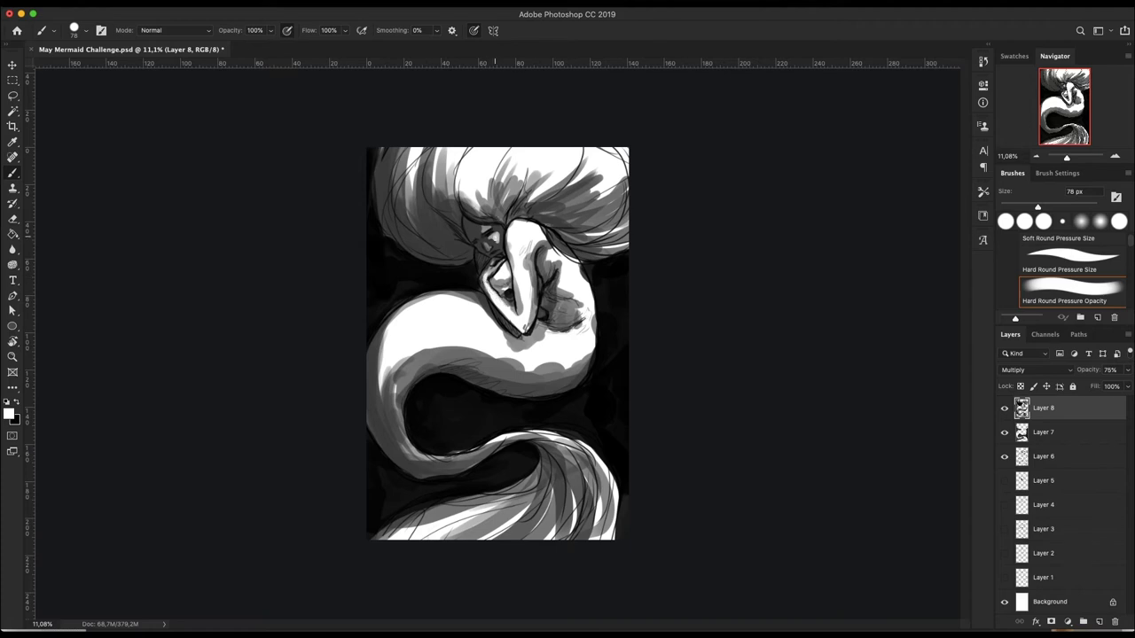
scroll(497, 343, "down", 5)
right_click(506, 190)
left_click_drag(568, 203, 603, 202)
key("Return")
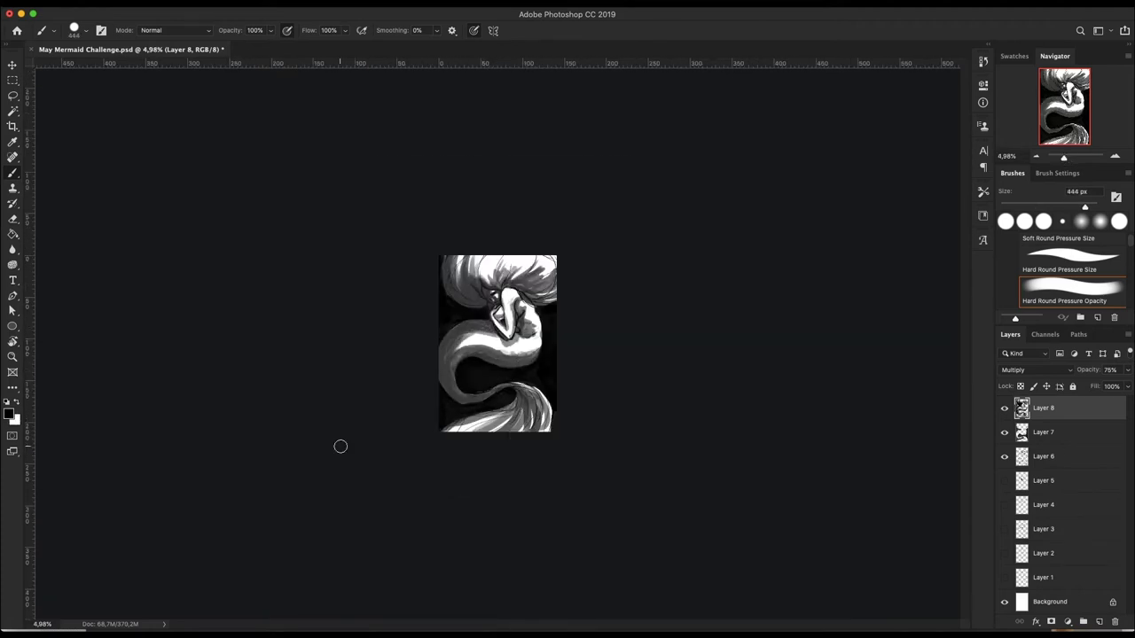
scroll(339, 446, "up", 3)
key("ctrl+shift+alt+n")
Fill the new layer with dark blue and set it to Multiply at 69% opacity.
left_click(10, 413)
key("Return")
key("alt+BackSpace")
key("shift+alt+m")
key("6")
key("9")
Erase the blue off the hair, face, nose, body and tail edges for soft highlights.
key("b")
right_click(687, 330)
key("Return")
right_click(621, 189)
mouse_move(488, 159)
left_mouse_down()
mouse_move(514, 124)
mouse_move(562, 355)
mouse_move(674, 123)
left_mouse_up()
key("Return")
right_click(532, 220)
key("Return")
right_click(578, 176)
key("Return")
left_click_drag(532, 209, 530, 282)
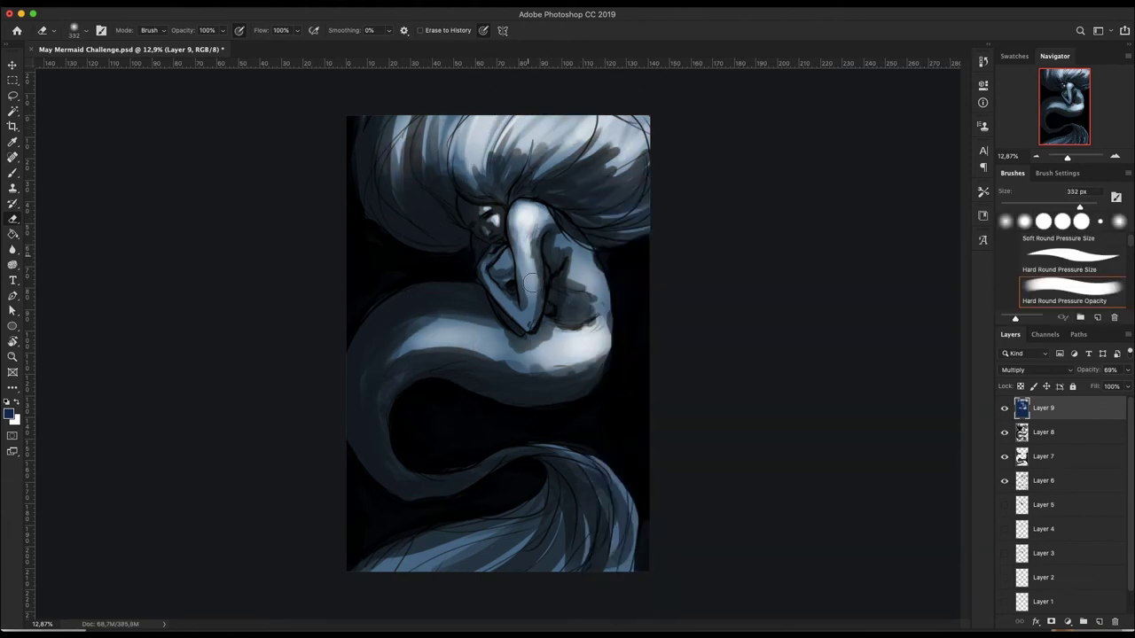
mouse_move(592, 249)
left_mouse_down()
mouse_move(580, 288)
mouse_move(426, 350)
mouse_move(595, 488)
mouse_move(612, 550)
left_mouse_up()
Switch between the grey shading and dark background layers, resizing the brush for each.
left_click_drag(1068, 157, 1068, 157)
left_click(1044, 432)
key("b")
right_click(589, 190)
key("Return")
right_click(568, 185)
key("Return")
left_click_drag(1068, 157, 1066, 157)
left_click(1078, 468)
right_click(532, 186)
key("Return")
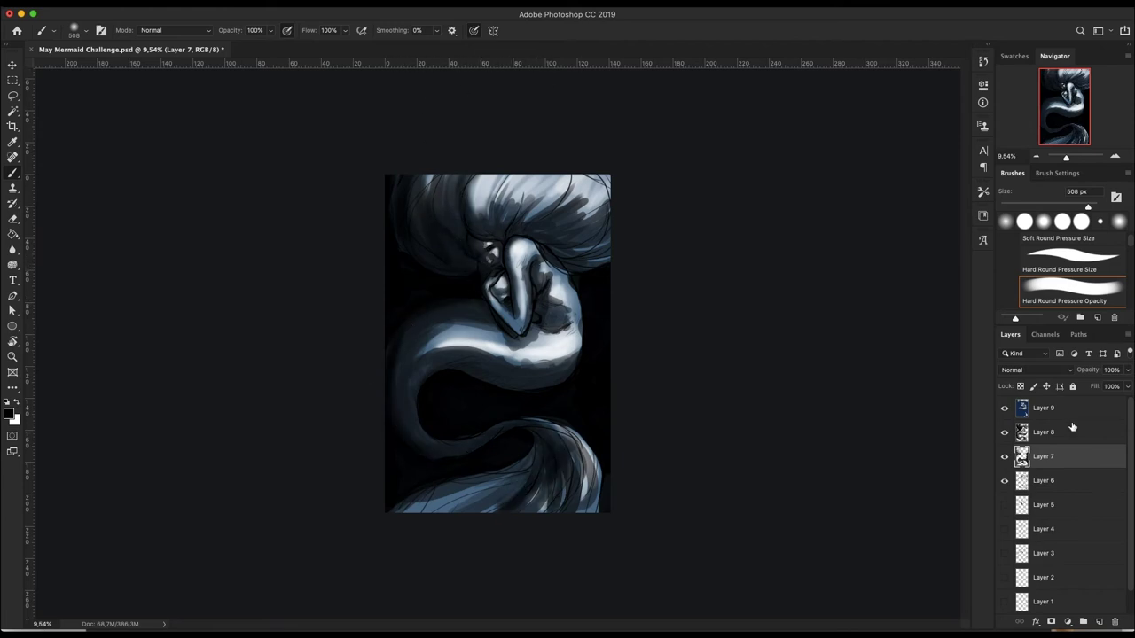
On the blue tint layer, use a 172 px brush to shade the face and the shadow beside it.
left_click(1044, 408)
right_click(557, 185)
type("172")
key("Return")
key("ctrl+plus")
key("ctrl+plus")
right_click(573, 191)
key("Return")
mouse_move(483, 301)
left_mouse_down()
mouse_move(518, 332)
mouse_move(514, 191)
left_mouse_up()
left_click_drag(576, 257, 610, 304)
key("Return")
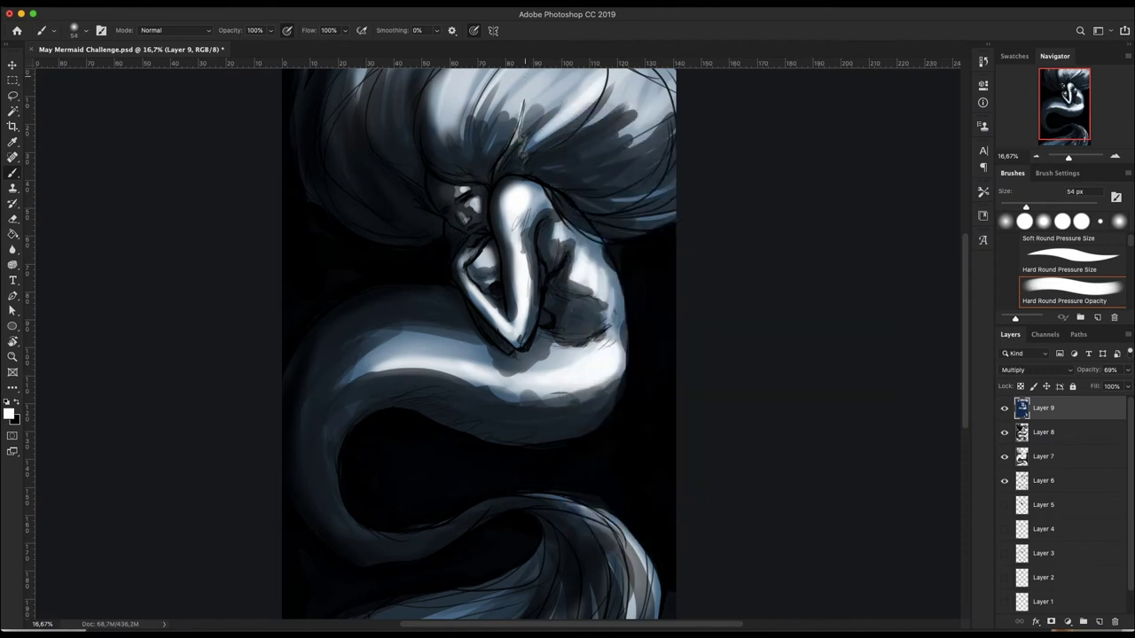
left_click_drag(1068, 157, 1067, 157)
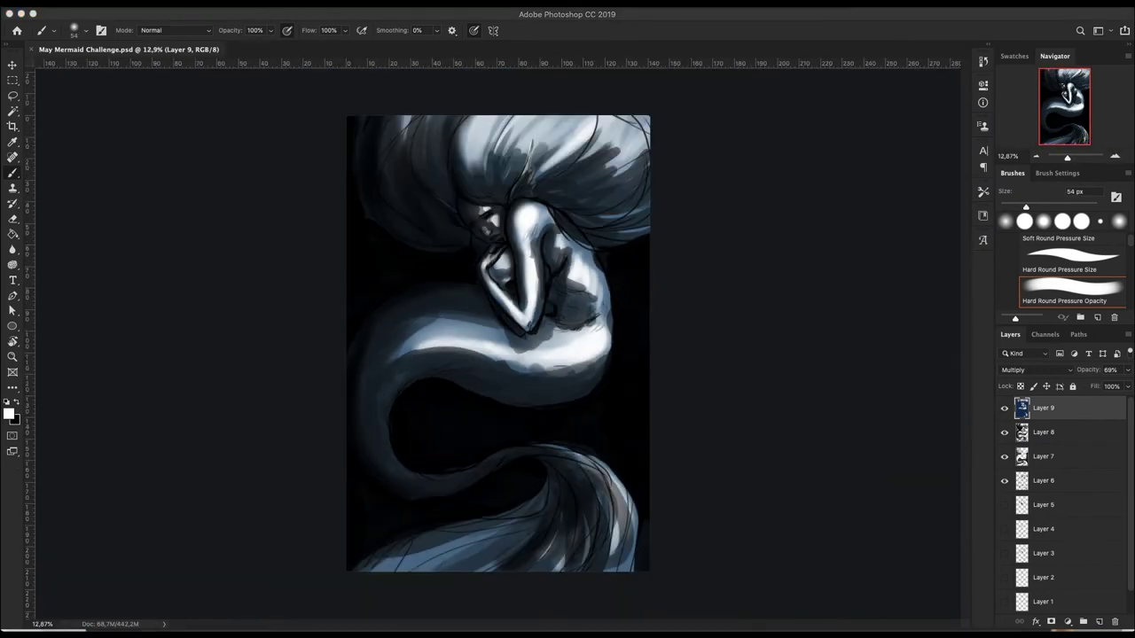
Fill a new top layer with blue-gray, gather the painting layers into Sketch, and add Group 1.
left_click(1099, 623)
left_click(8, 413)
left_click(905, 358)
key("alt+BackSpace")
left_click(1045, 371)
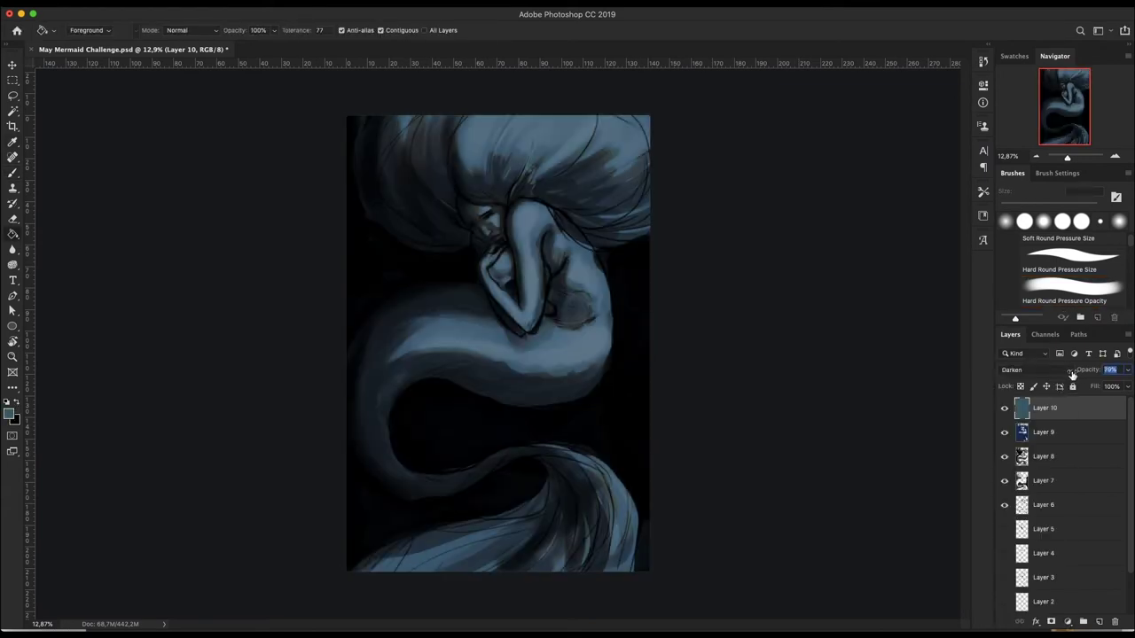
left_click_drag(1087, 370, 1078, 372)
left_click(1083, 622)
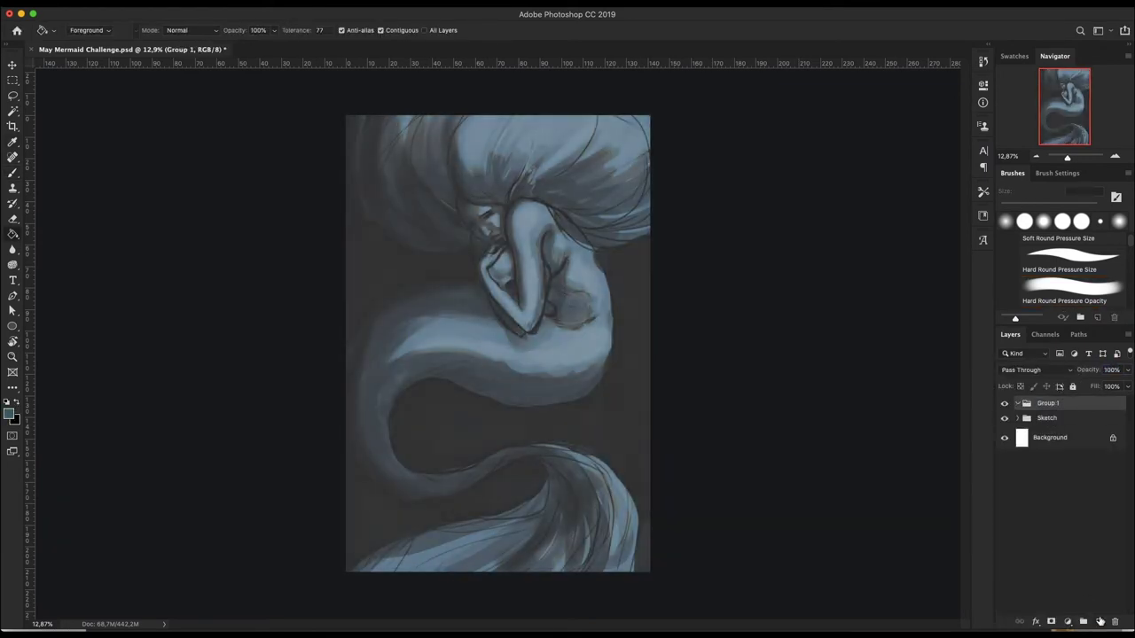
With a slightly smaller black brush, ink the eye, upper eyelid, nose, lips and chin.
key("b")
left_click_drag(1067, 157, 1079, 160)
key("bracketleft")
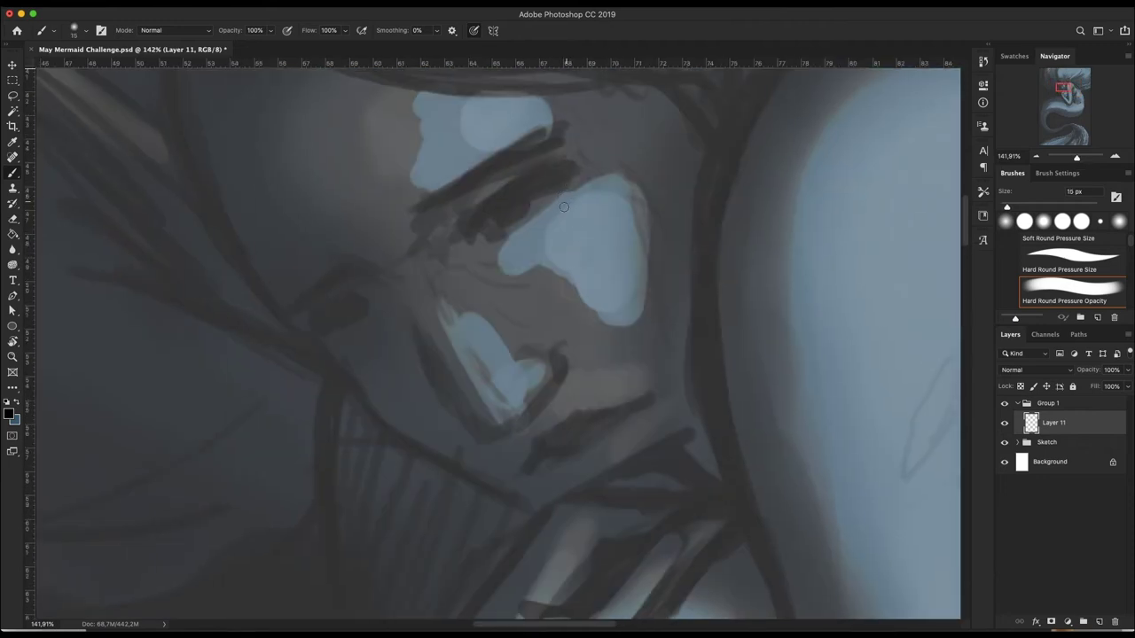
left_click_drag(472, 228, 575, 175)
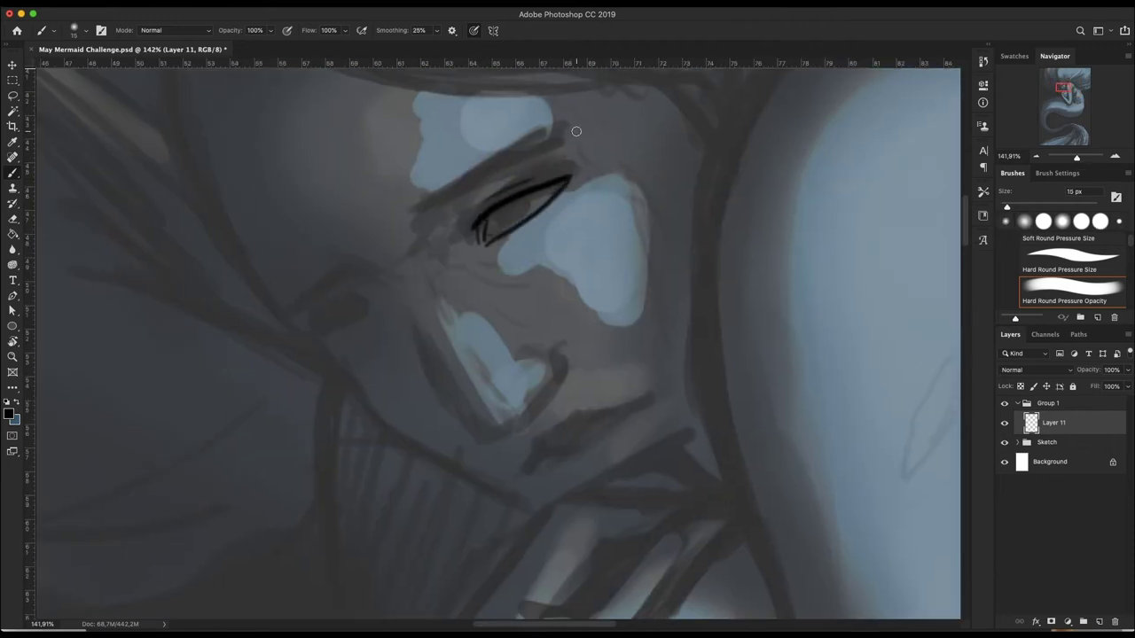
left_click_drag(574, 133, 408, 200)
left_click_drag(346, 255, 295, 315)
left_click_drag(408, 201, 572, 133)
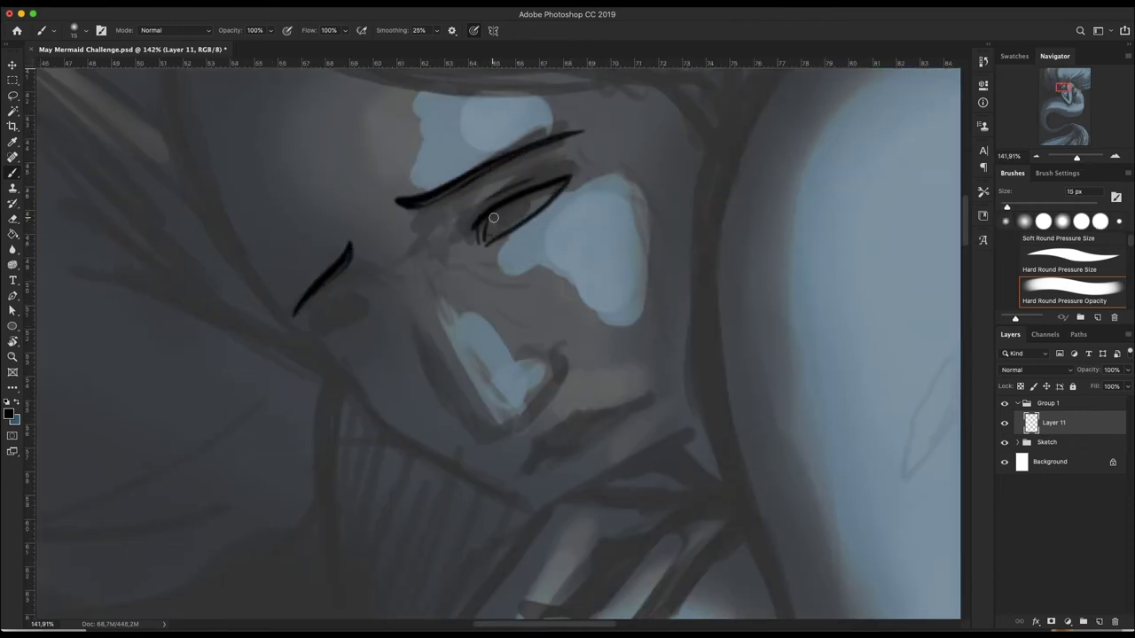
mouse_move(393, 292)
left_mouse_down()
mouse_move(532, 415)
mouse_move(523, 351)
left_mouse_up()
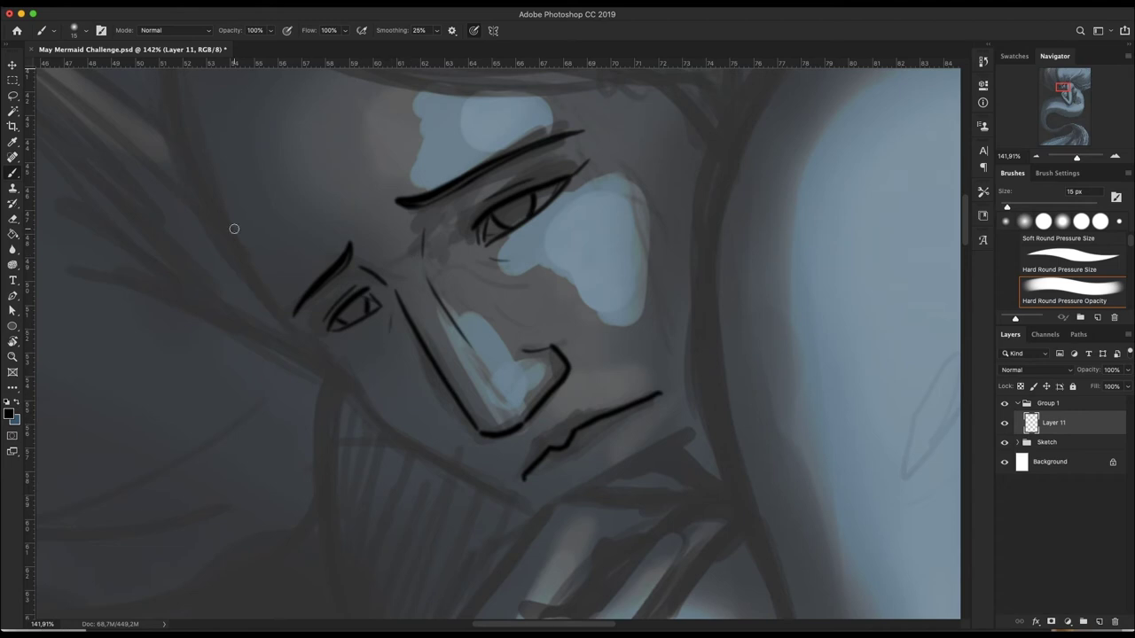
Ink a long line down the arm and outline the hand and forearm to the elbow.
scroll(417, 448, "down", 5)
scroll(387, 321, "up", 4)
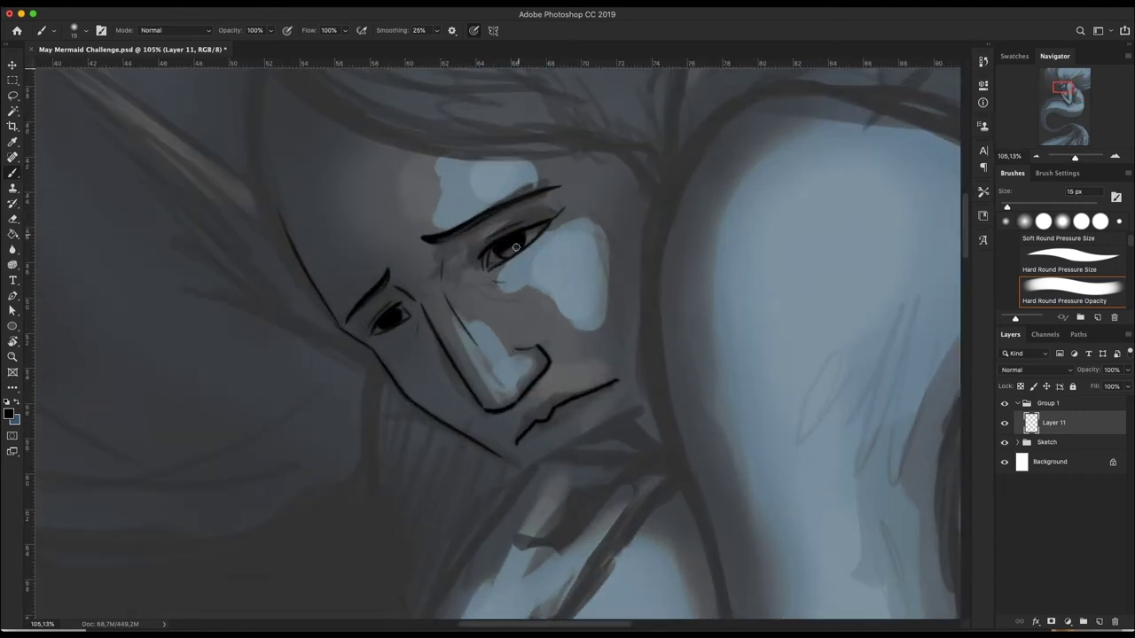
left_click_drag(1067, 153, 1056, 155)
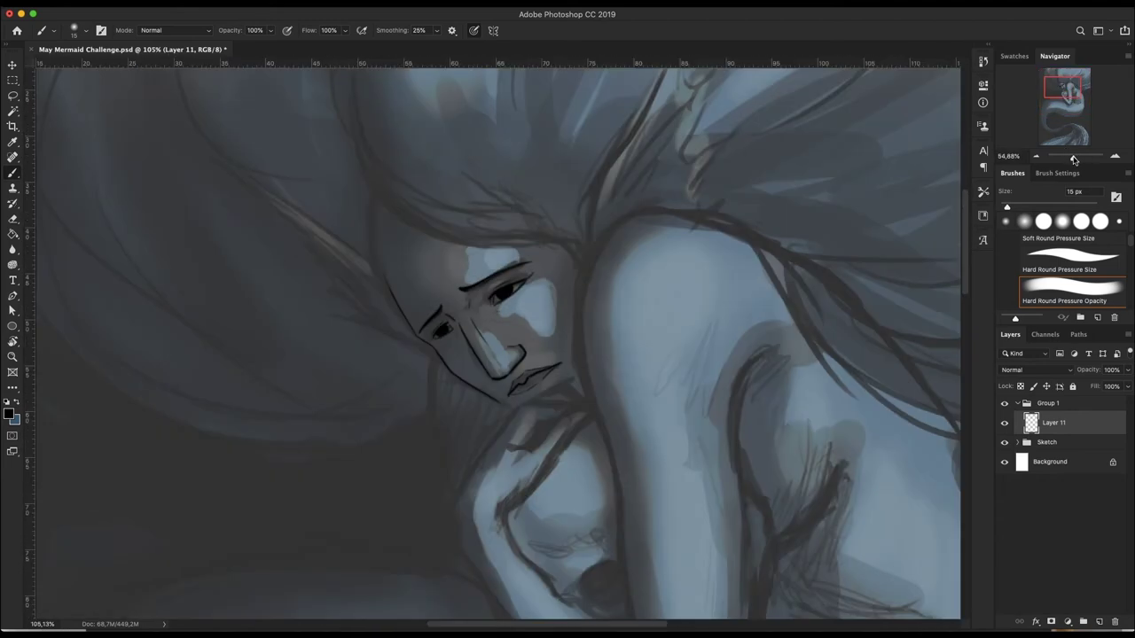
left_click_drag(567, 241, 593, 470)
scroll(588, 285, "down", 4)
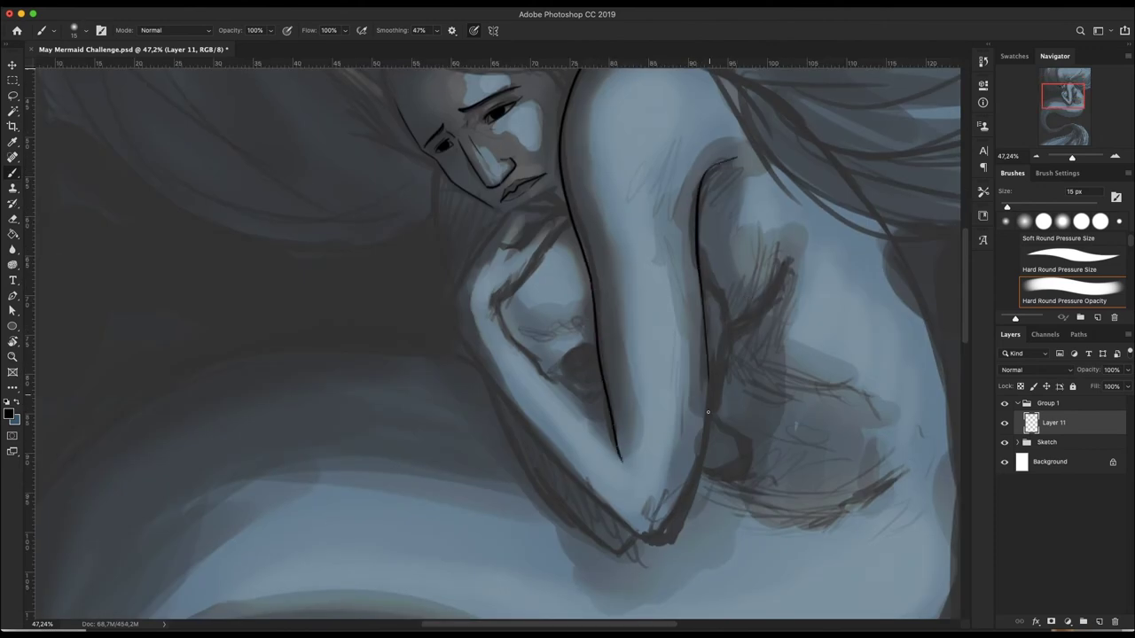
left_click_drag(479, 237, 665, 544)
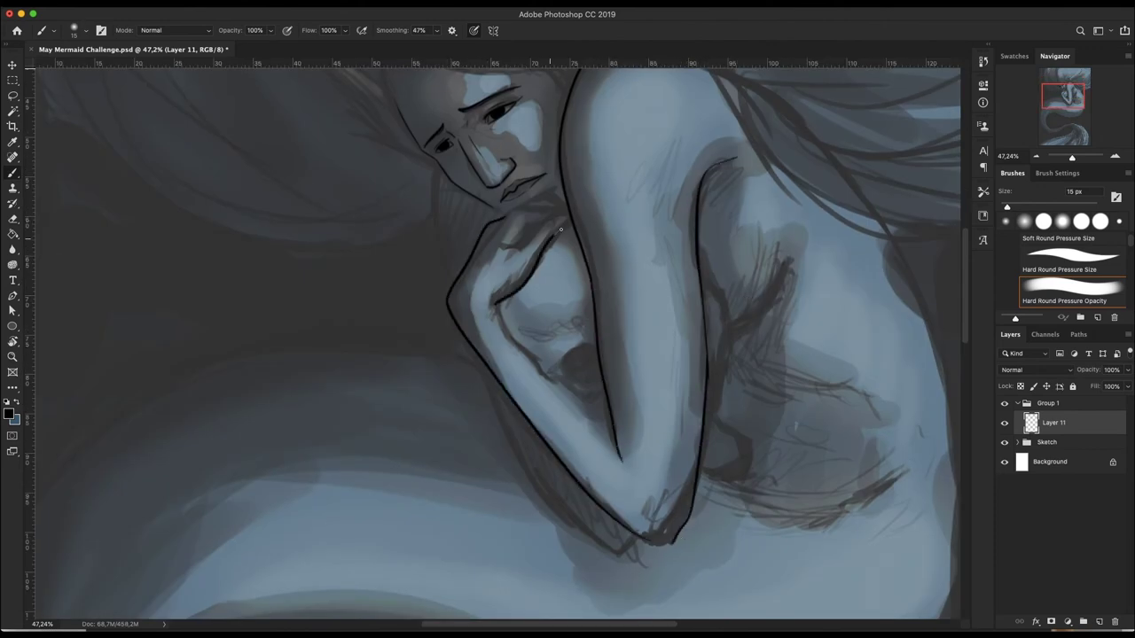
scroll(575, 190, "down", 5)
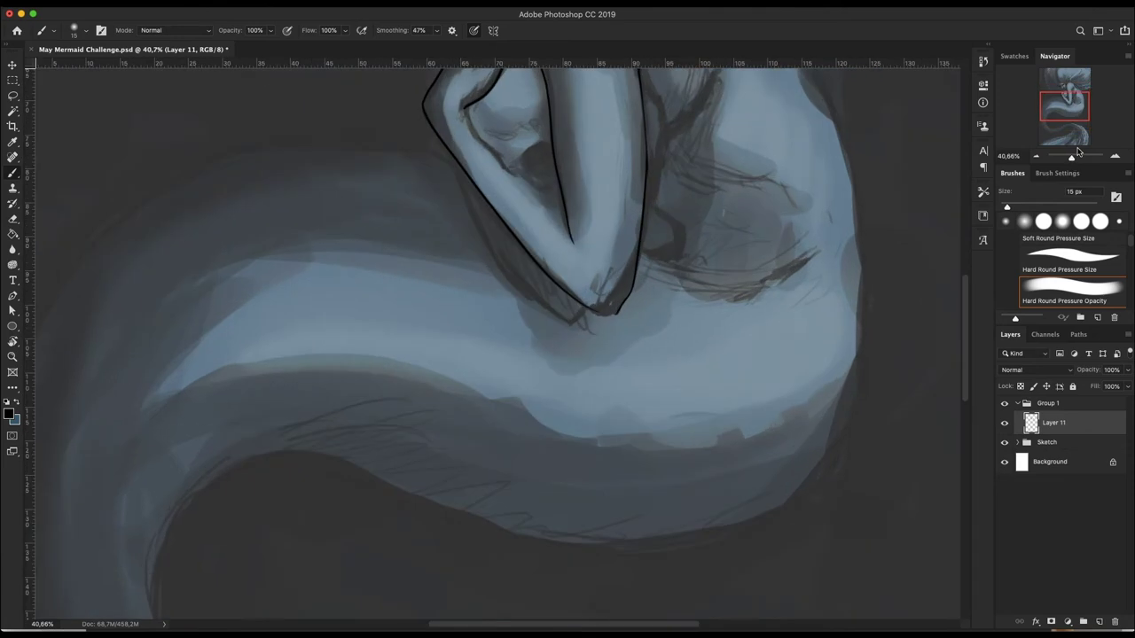
scroll(532, 319, "down", 3)
scroll(493, 459, "up", 5)
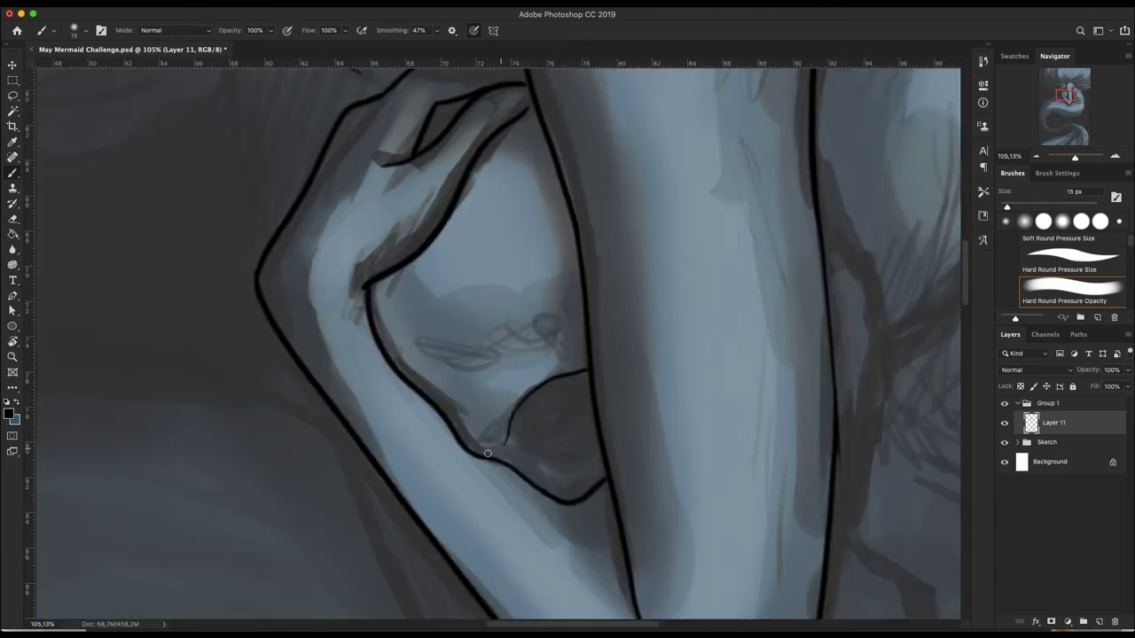
scroll(610, 427, "down", 3)
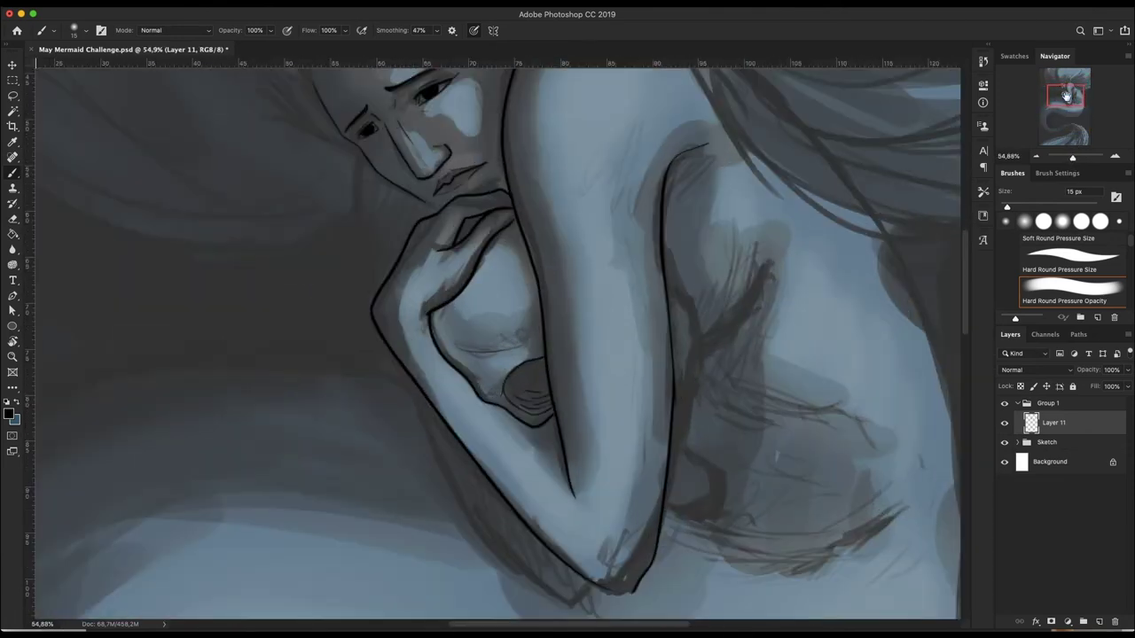
Ink the hairline around the forehead, a long hair strand and the tail's lower curve.
scroll(443, 355, "up", 2)
scroll(314, 358, "up", 2)
left_click_drag(284, 303, 492, 477)
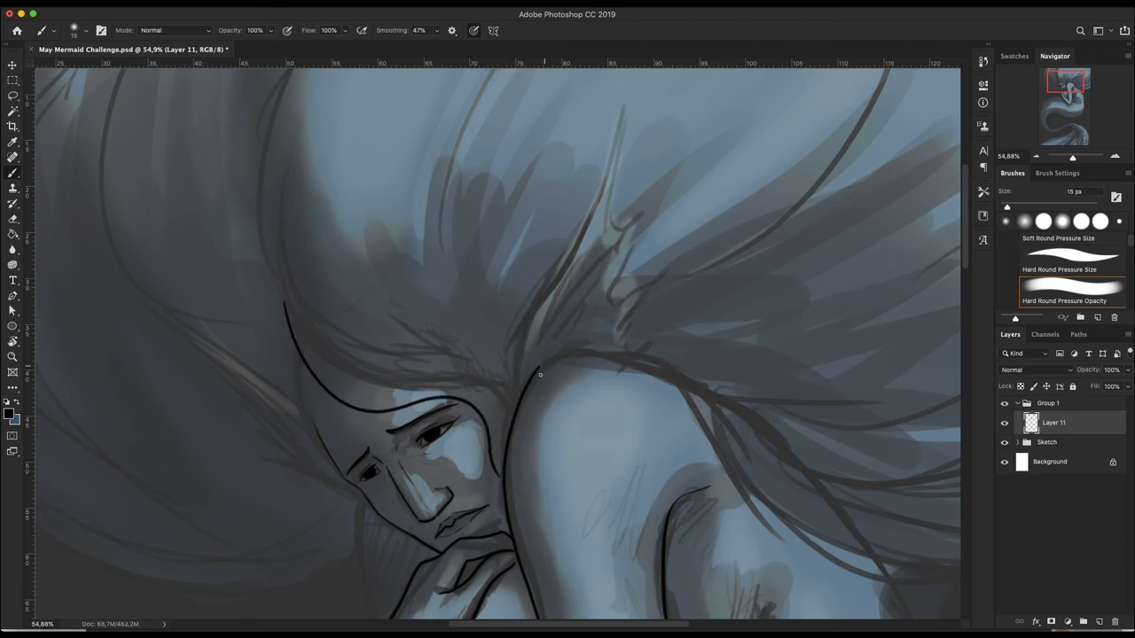
left_click_drag(1075, 163, 1070, 160)
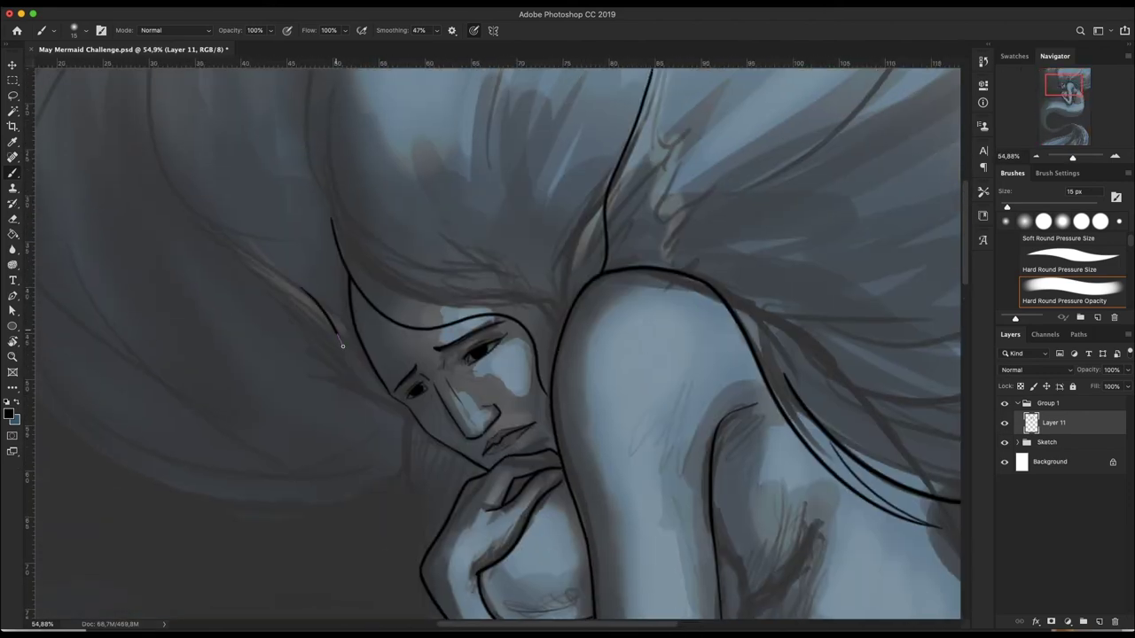
scroll(317, 192, "up", 3)
left_click_drag(588, 149, 596, 277)
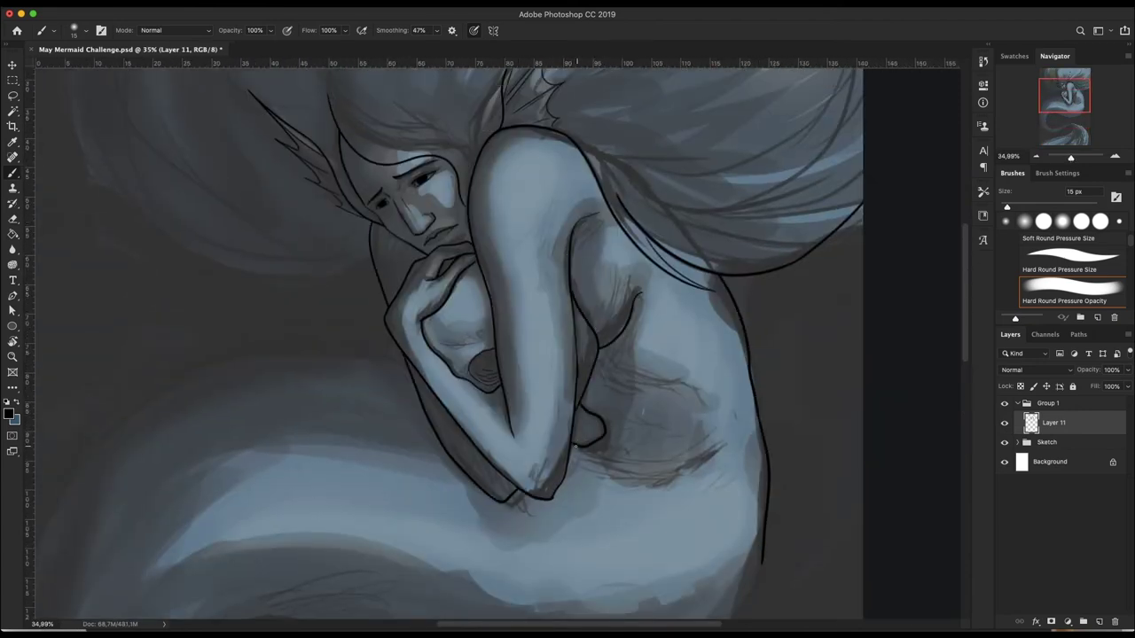
left_click_drag(1071, 159, 1066, 156)
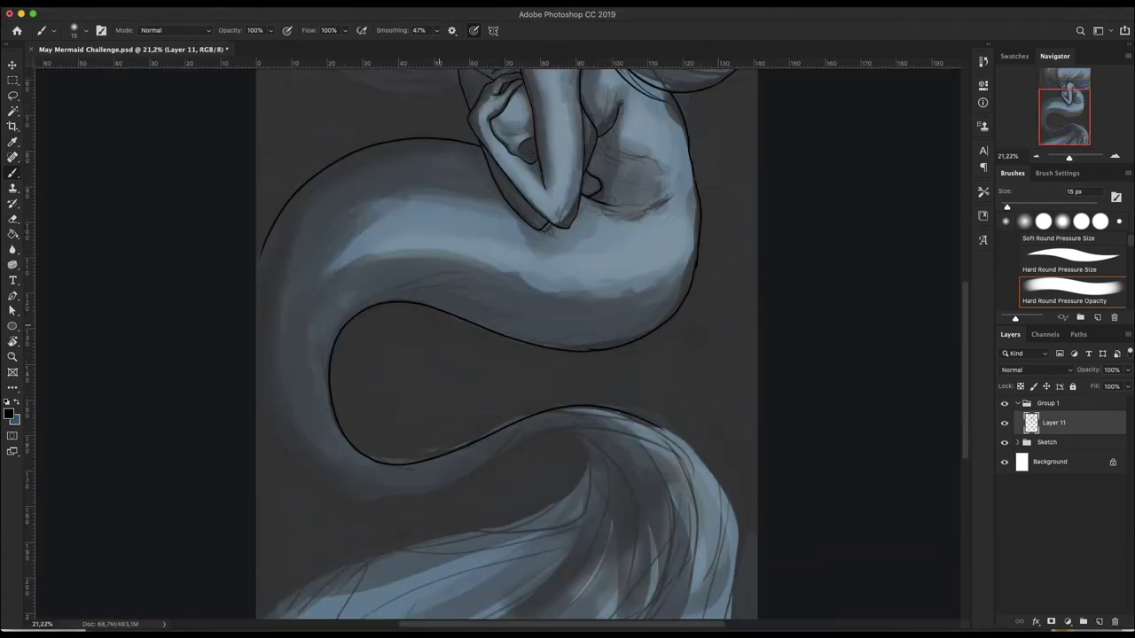
left_click_drag(582, 446, 260, 398)
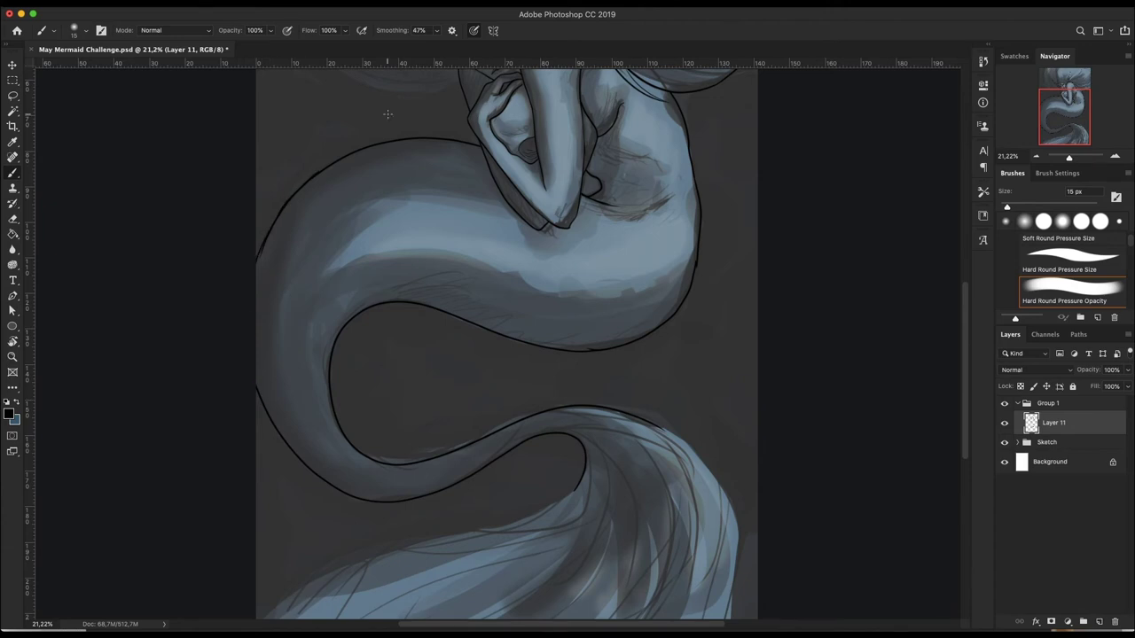
Add several long curved hair strand outlines, then erase stray lines with the Eraser.
key("ctrl+0")
scroll(423, 503, "up", 5)
left_click_drag(423, 503, 120, 147)
key("ctrl+0")
scroll(955, 183, "up", 2)
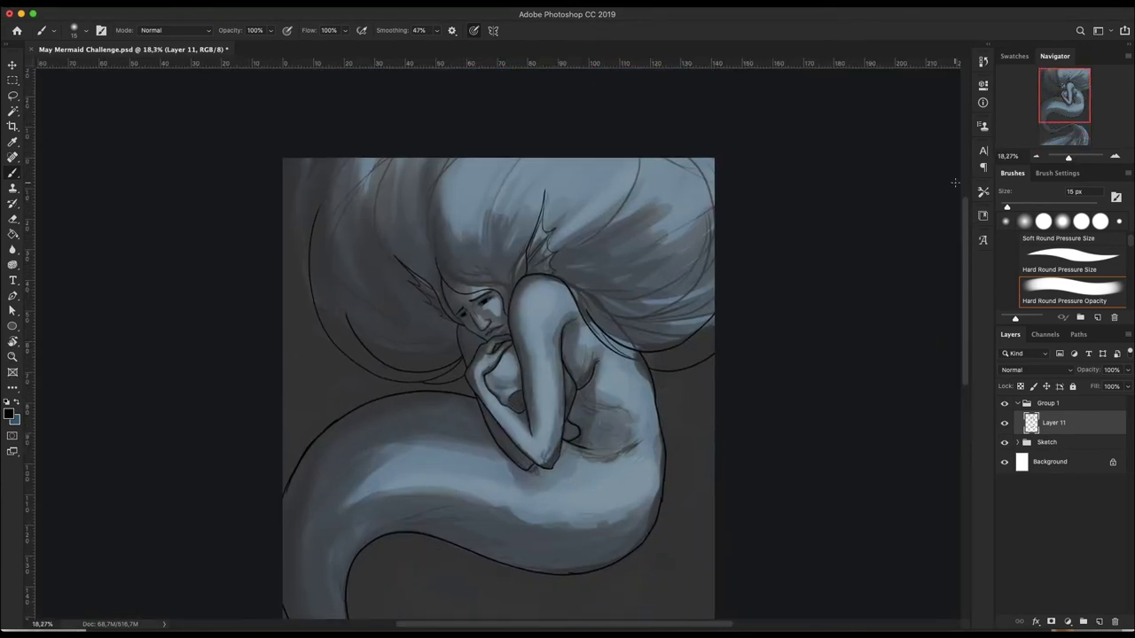
scroll(456, 211, "up", 2)
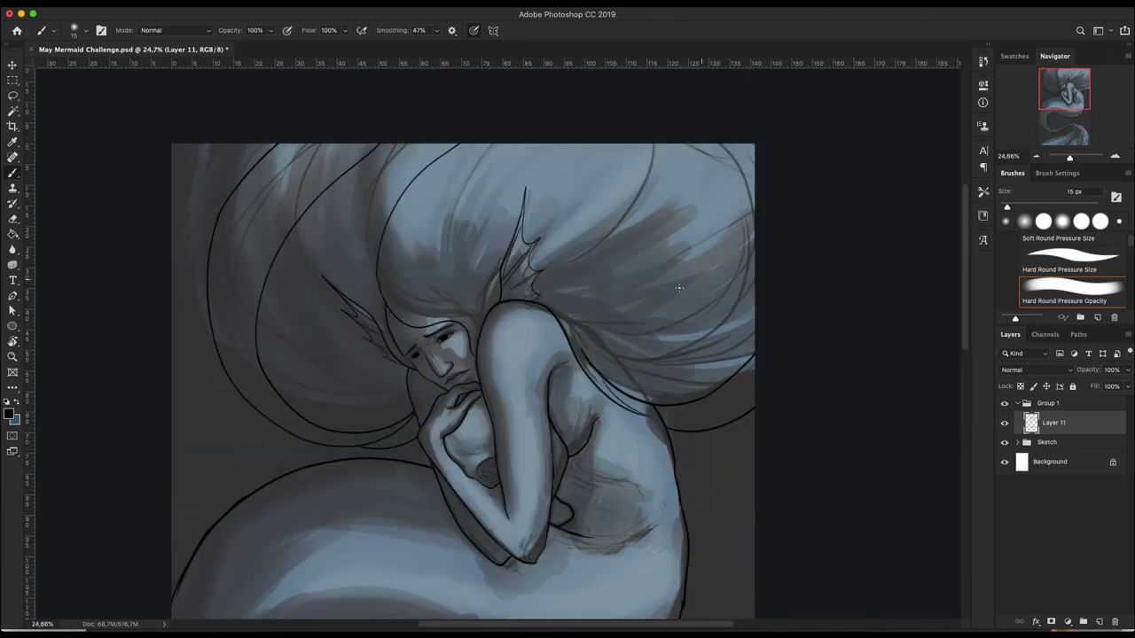
left_click_drag(346, 383, 190, 257)
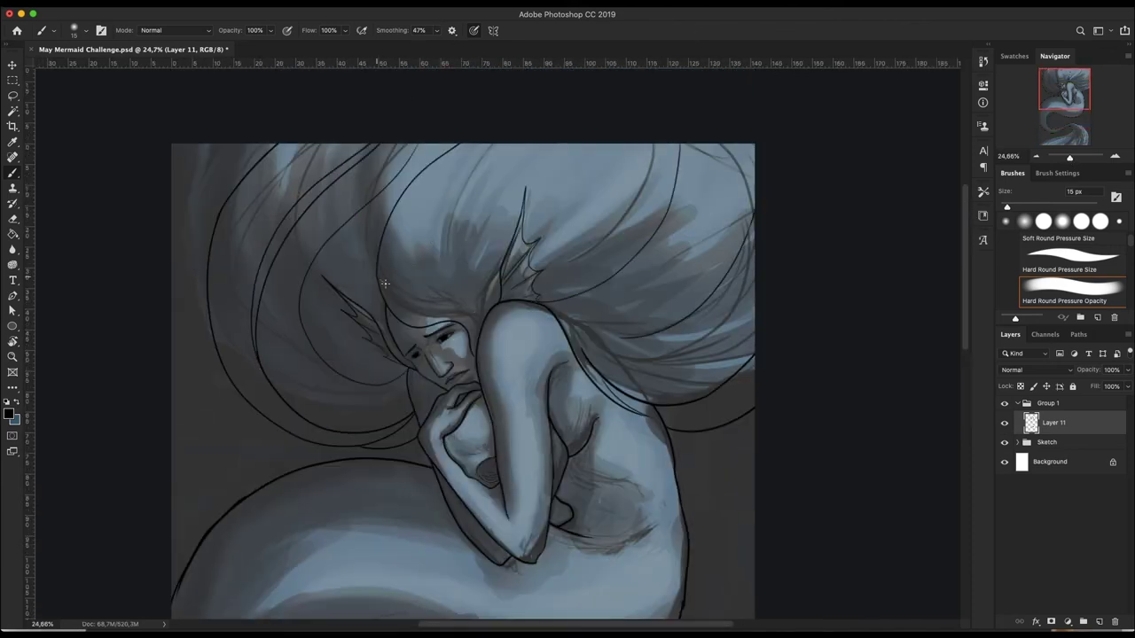
left_click_drag(544, 254, 734, 147)
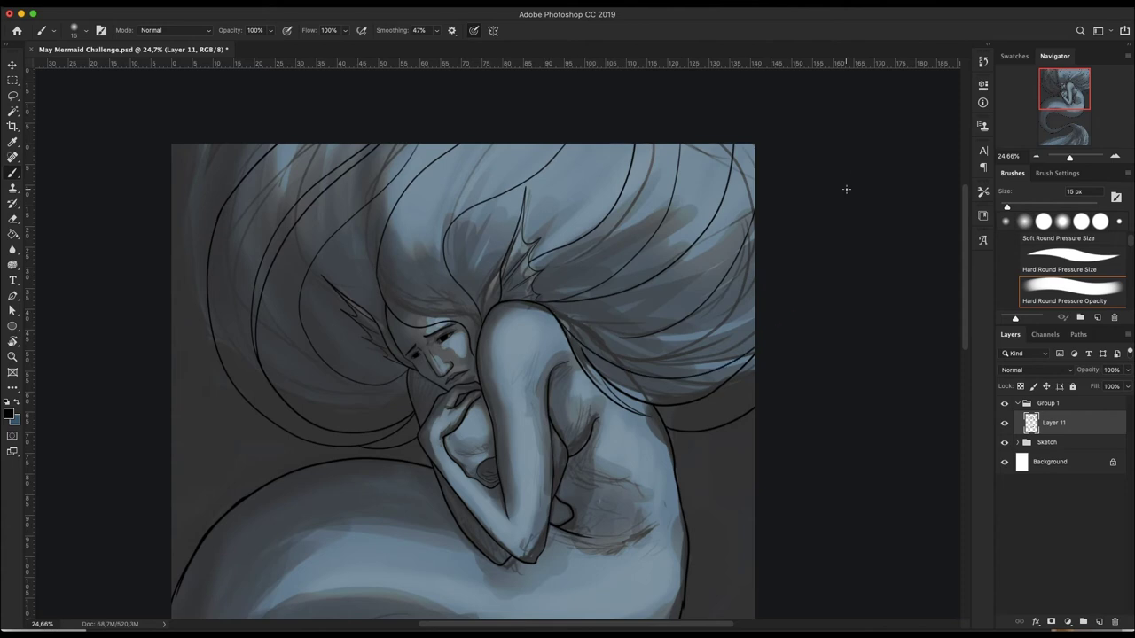
left_click_drag(1070, 158, 1066, 158)
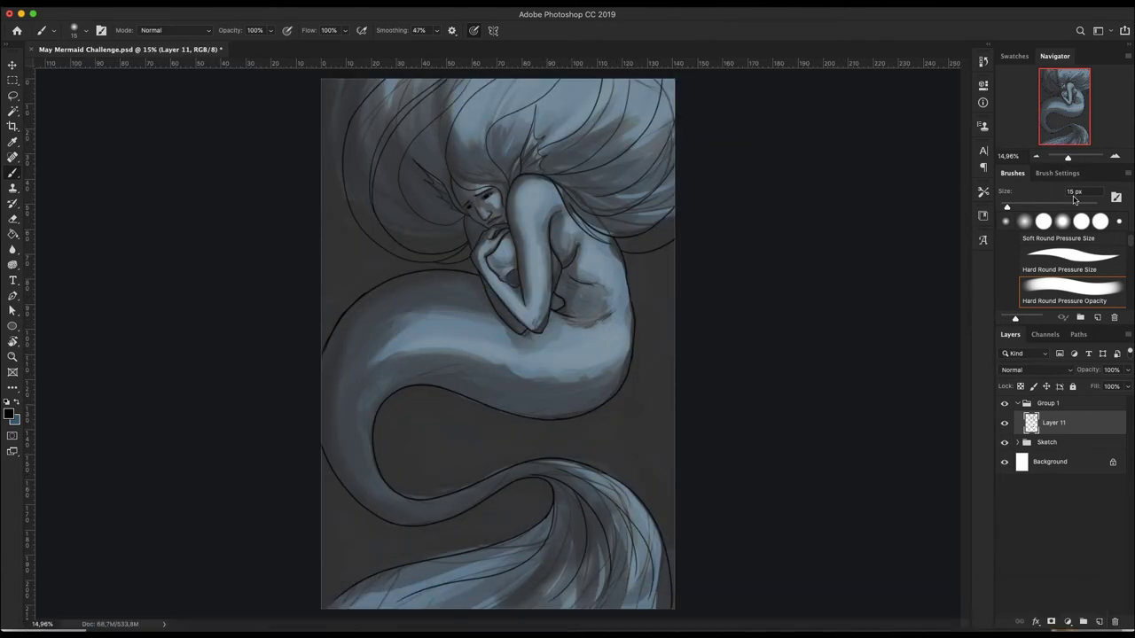
scroll(454, 239, "up", 3)
key("e")
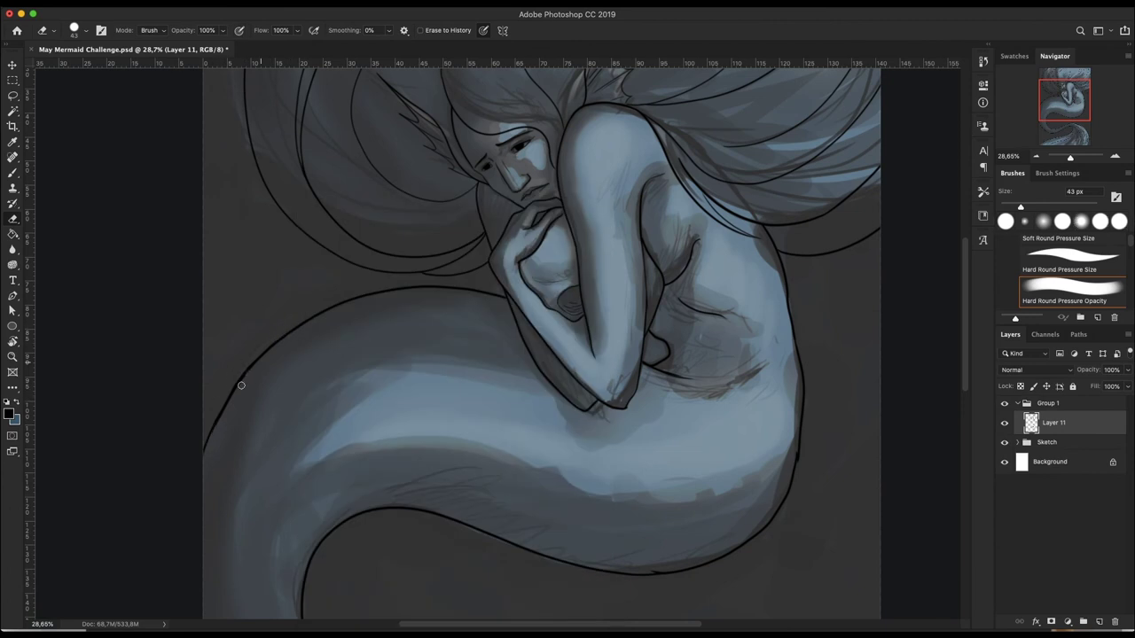
scroll(805, 437, "down", 5)
key("b")
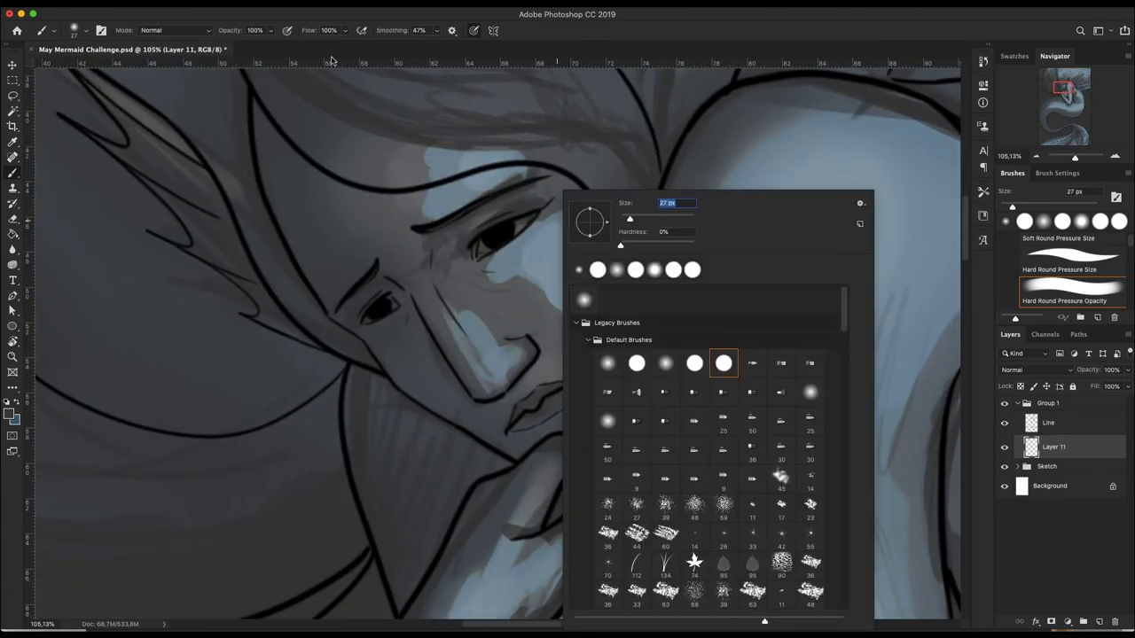
Shade the face's left side, nose bridge and jaw, then add light highlights with a 39 px brush.
key("Return")
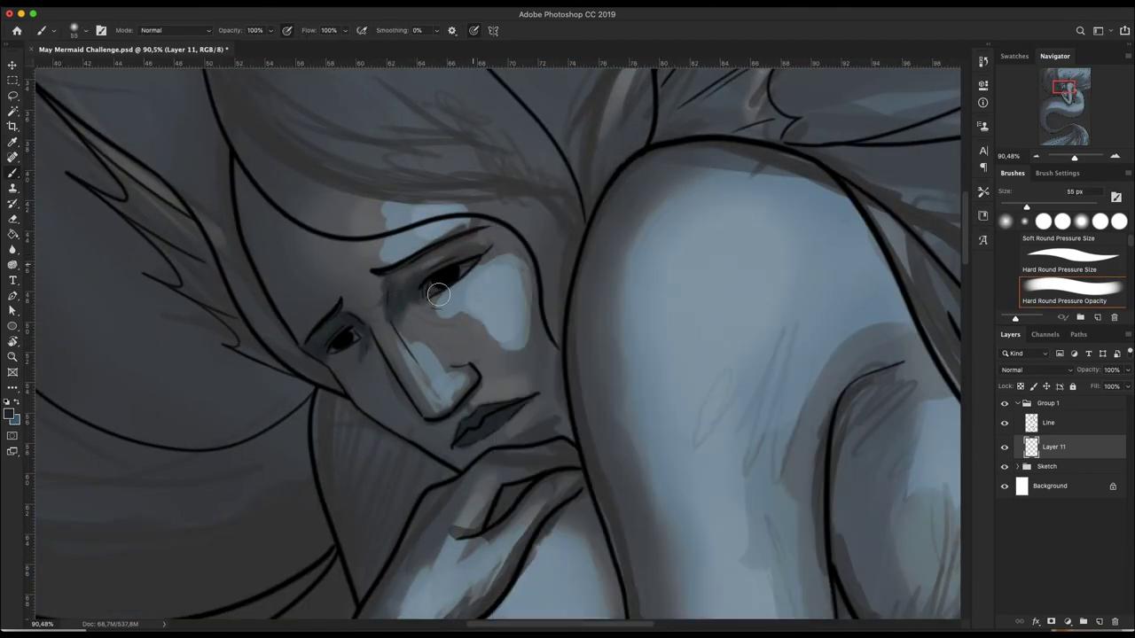
mouse_move(363, 327)
left_mouse_down()
mouse_move(292, 325)
mouse_move(243, 199)
left_mouse_up()
mouse_move(403, 402)
left_mouse_down()
mouse_move(462, 364)
mouse_move(426, 289)
left_mouse_up()
mouse_move(444, 446)
left_mouse_down()
mouse_move(363, 405)
mouse_move(385, 365)
left_mouse_up()
right_click(438, 286)
right_click(516, 285)
key("Return")
right_click(507, 411)
key("Return")
left_click_drag(421, 346, 454, 260)
left_click_drag(388, 396, 546, 304)
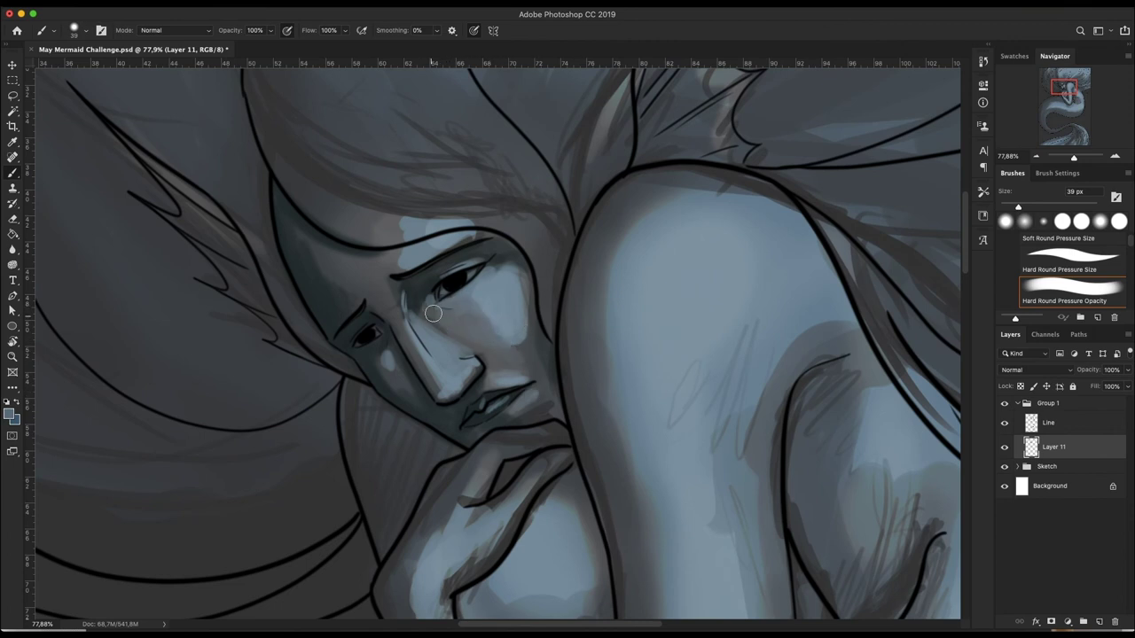
With a 73 px brush, shade the forehead hair edge, chin, jaw, shoulder, hair and hand.
left_click_drag(500, 245, 559, 417)
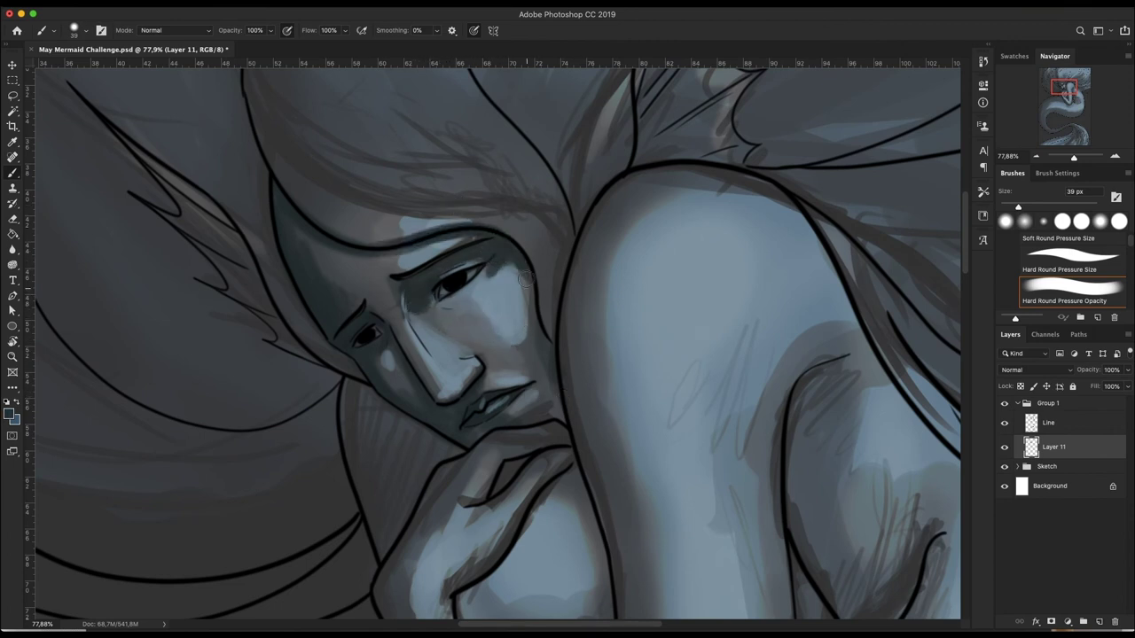
left_click_drag(475, 332, 502, 373)
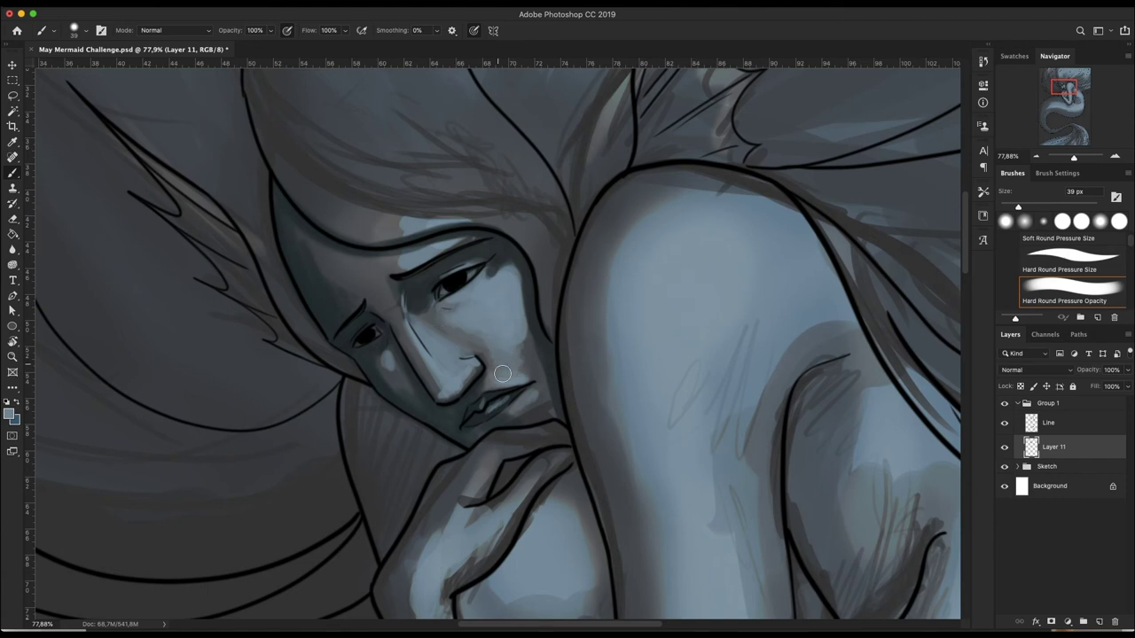
key("bracketright")
key("bracketright")
key("bracketright")
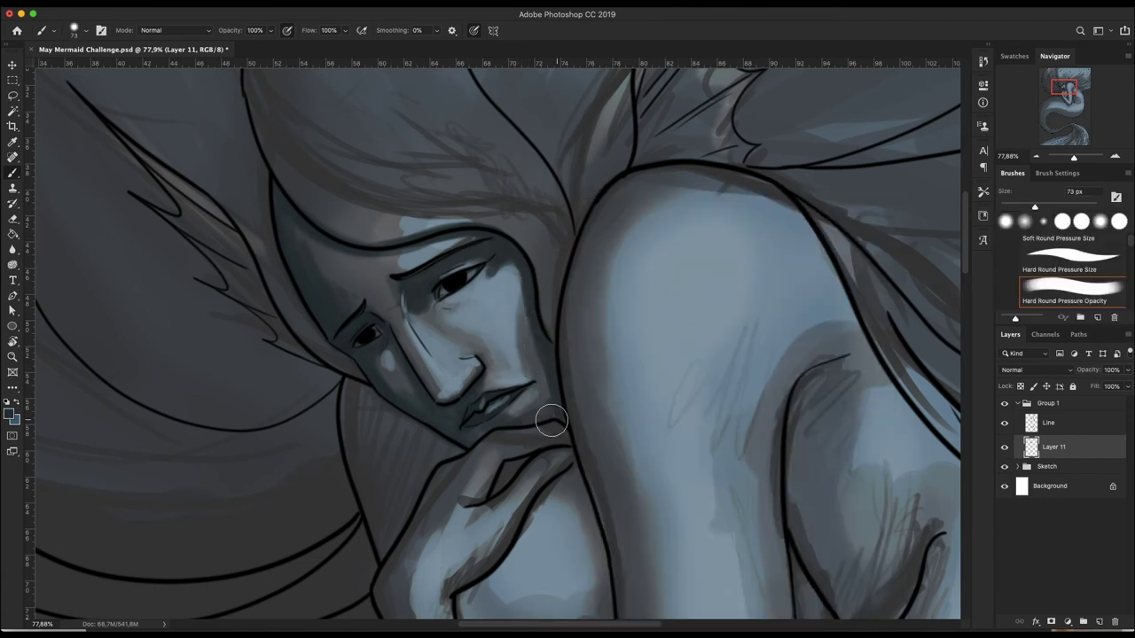
left_click_drag(551, 420, 470, 559)
mouse_move(576, 496)
left_mouse_down()
mouse_move(615, 186)
mouse_move(620, 461)
left_mouse_up()
left_click_drag(279, 168, 461, 213)
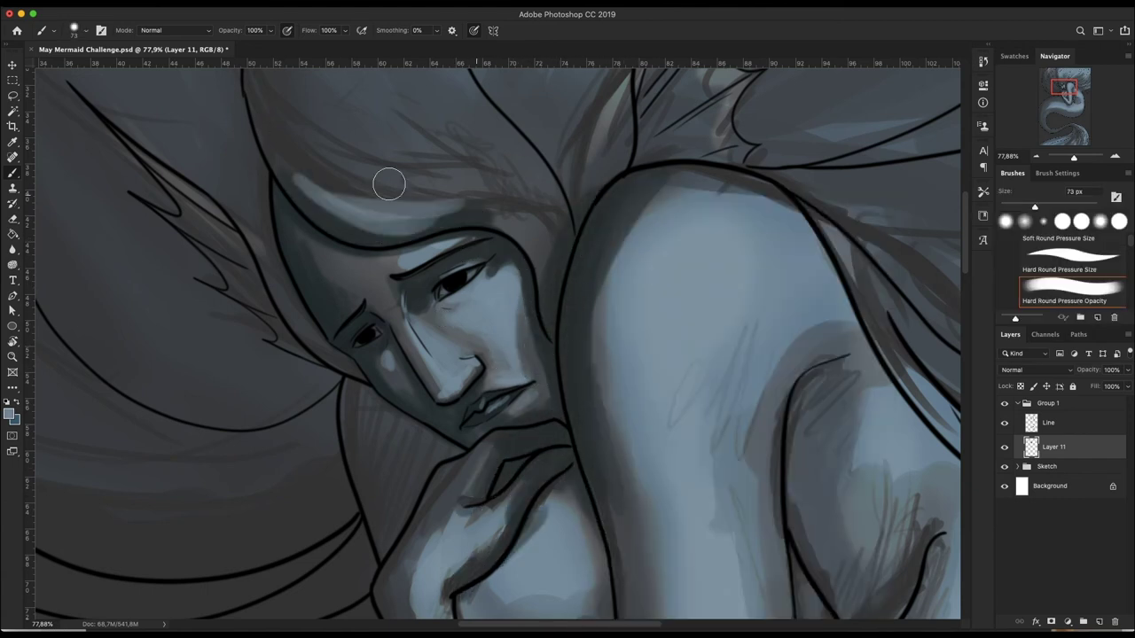
left_click_drag(389, 184, 463, 101)
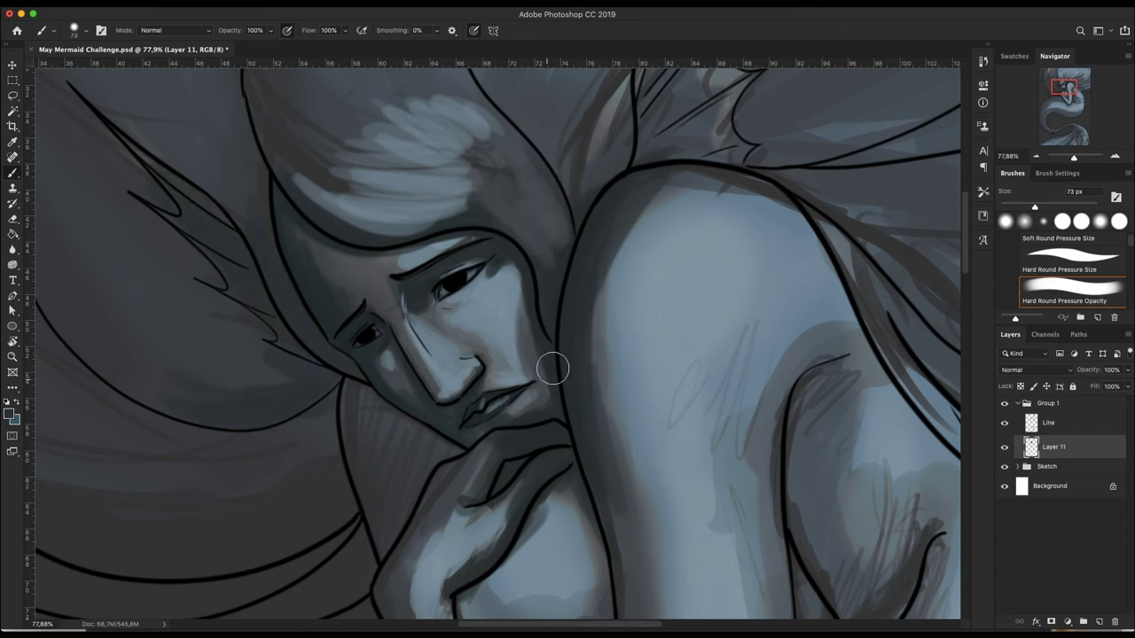
scroll(420, 462, "down", 3)
scroll(393, 435, "up", 2)
mouse_move(472, 525)
left_mouse_down()
mouse_move(443, 567)
mouse_move(479, 514)
left_mouse_up()
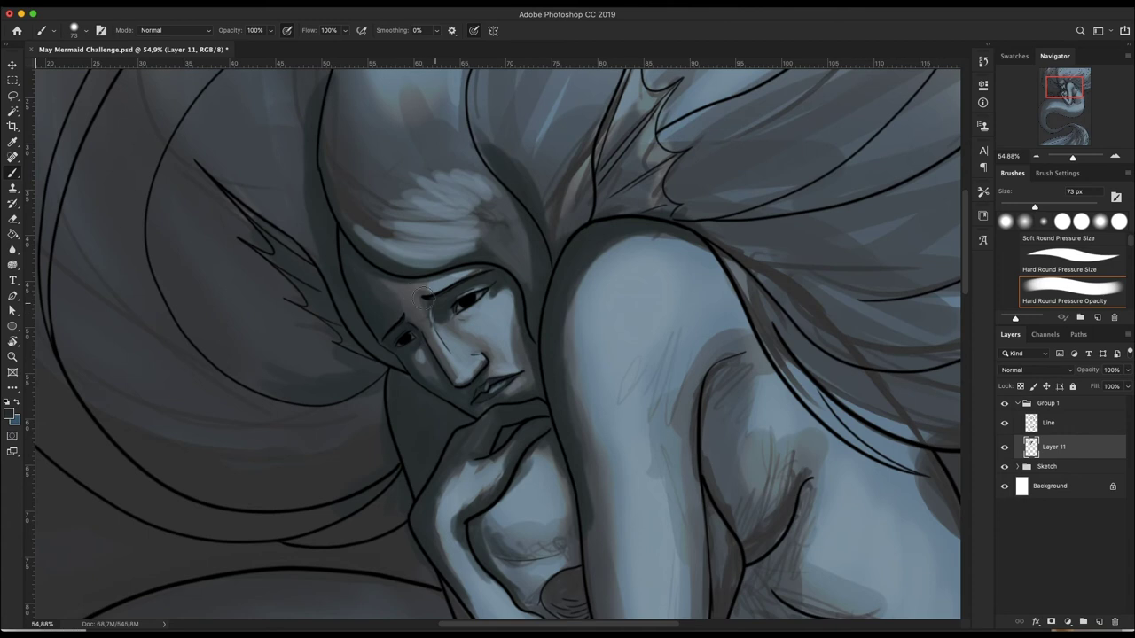
left_click_drag(1072, 163, 1066, 157)
Add a Brightness/Contrast adjustment (Contrast 83, Brightness -5), then blend the hair highlight on a new layer.
left_click(1048, 422)
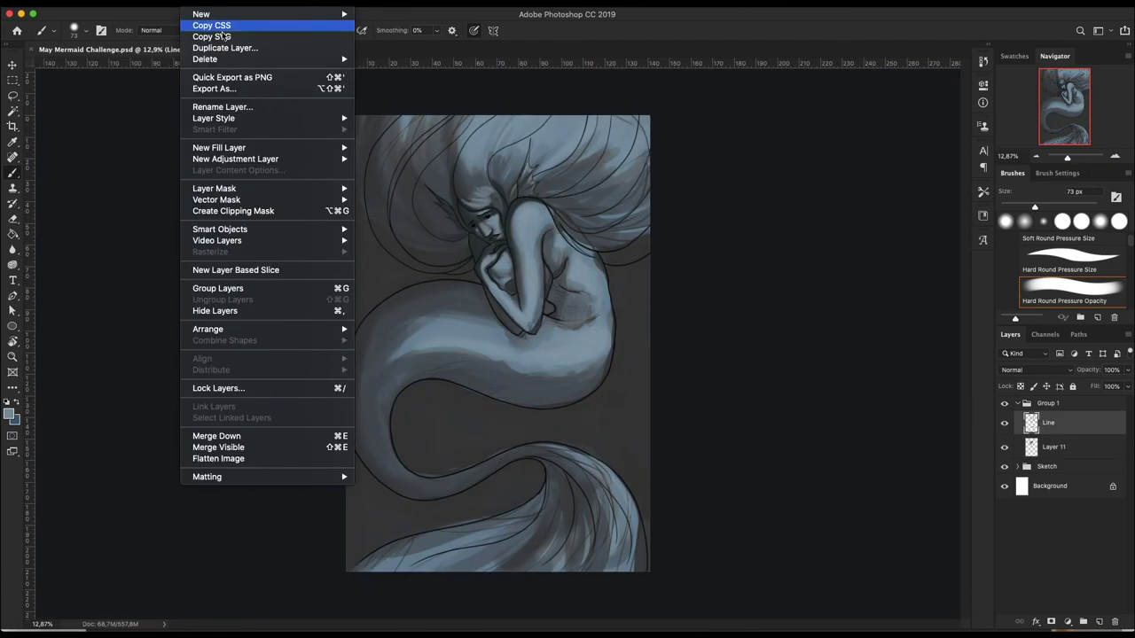
mouse_move(898, 174)
left_mouse_down()
mouse_move(942, 174)
mouse_move(899, 153)
left_mouse_up()
left_click(1099, 621)
scroll(432, 225, "up", 5)
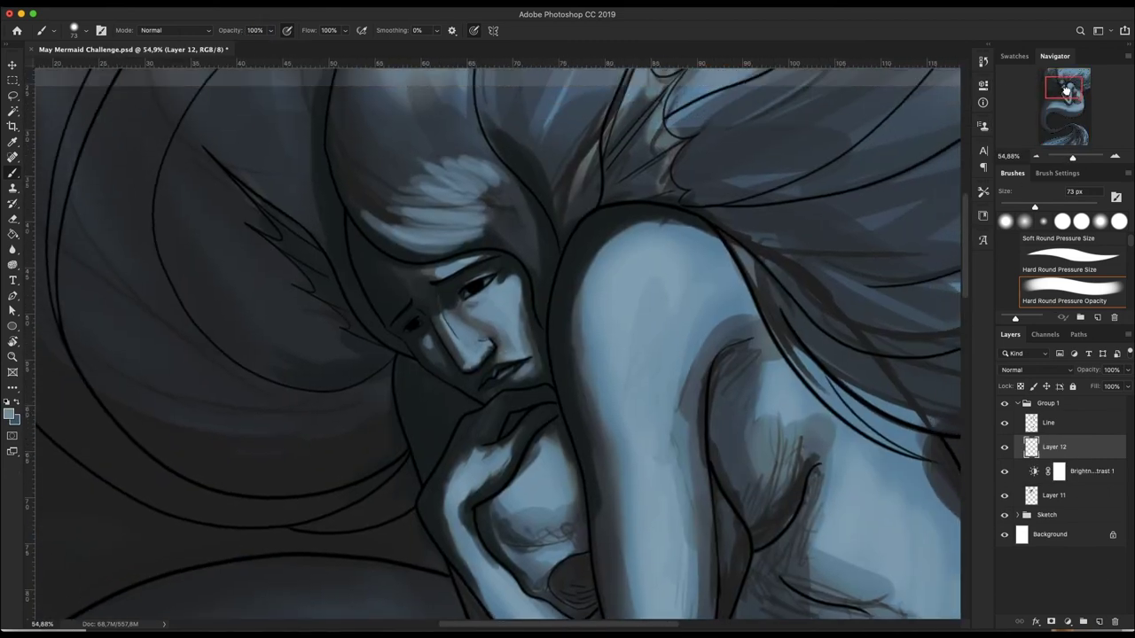
mouse_move(431, 226)
left_mouse_down()
mouse_move(489, 219)
mouse_move(476, 260)
left_mouse_up()
left_click_drag(382, 266, 532, 266)
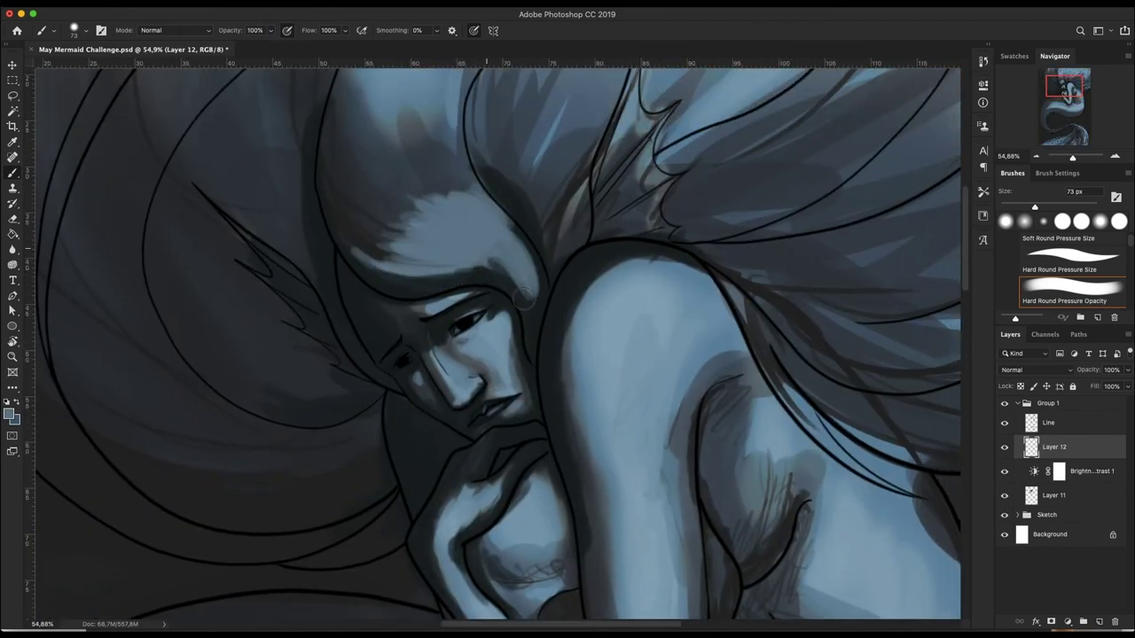
left_click_drag(382, 213, 435, 169)
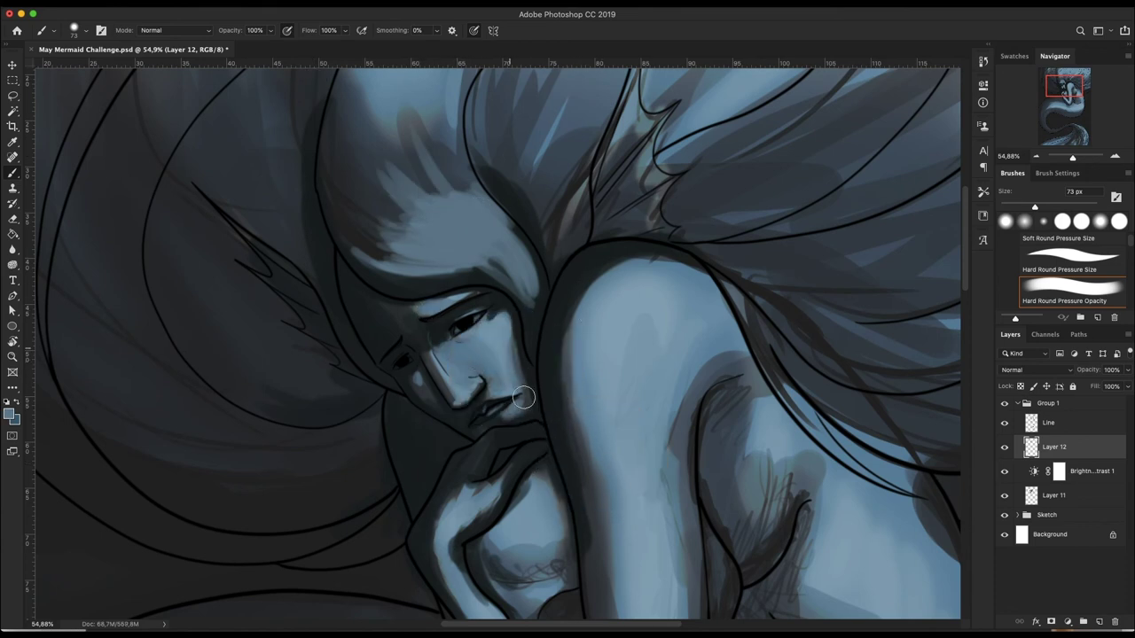
left_click_drag(1072, 158, 1072, 158)
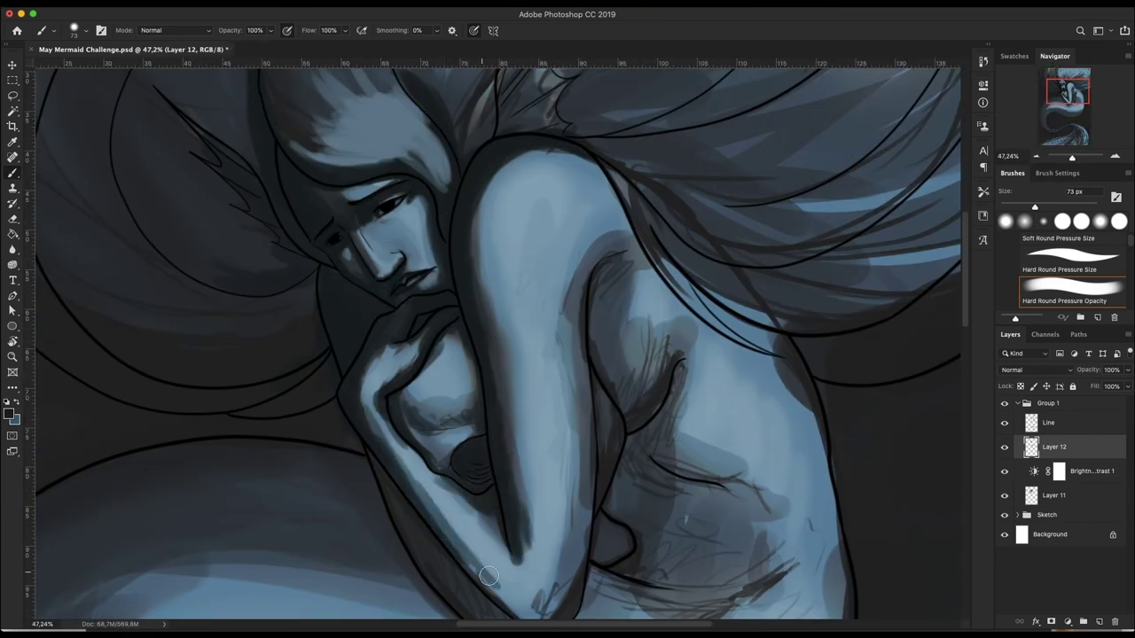
Darken the arm, torso, area under the hand and the hip with a 284 px brush.
left_click_drag(1073, 158, 1070, 160)
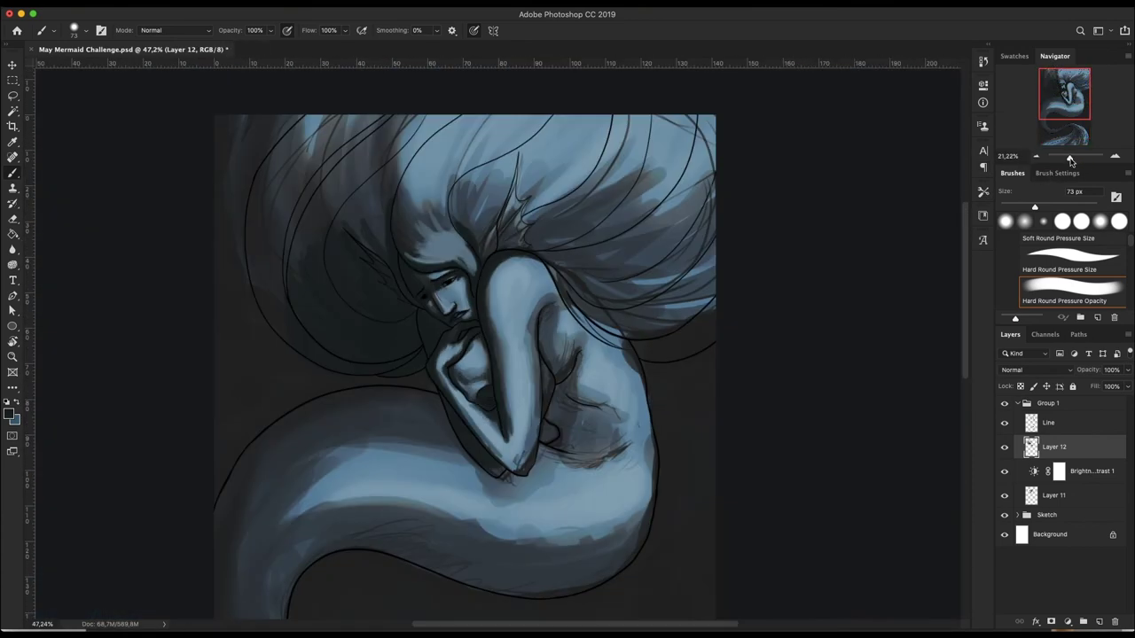
left_click_drag(541, 325, 616, 425)
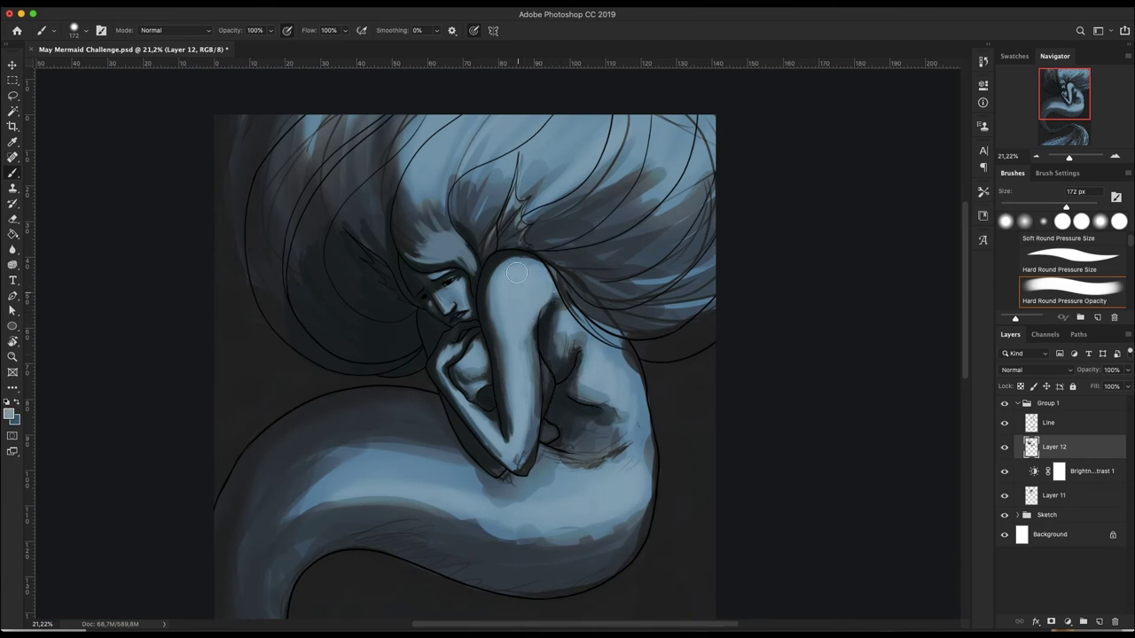
left_click_drag(527, 376, 513, 454)
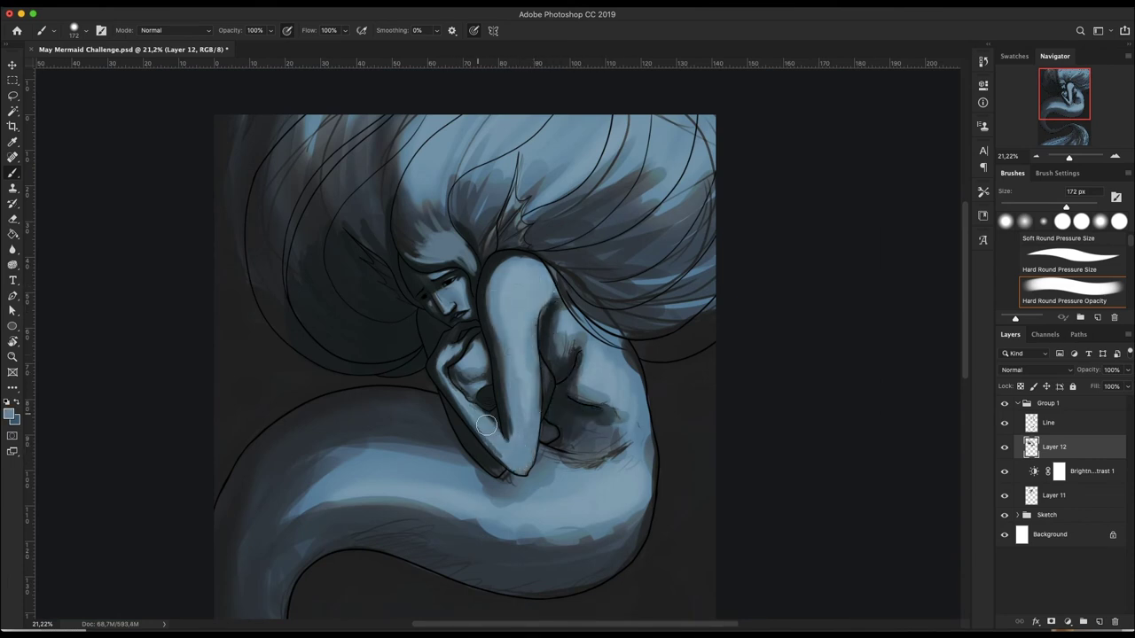
left_click_drag(450, 406, 547, 431)
right_click(572, 293)
left_click_drag(673, 228, 689, 227)
key("Return")
mouse_move(552, 425)
left_mouse_down()
mouse_move(562, 451)
mouse_move(612, 444)
left_mouse_up()
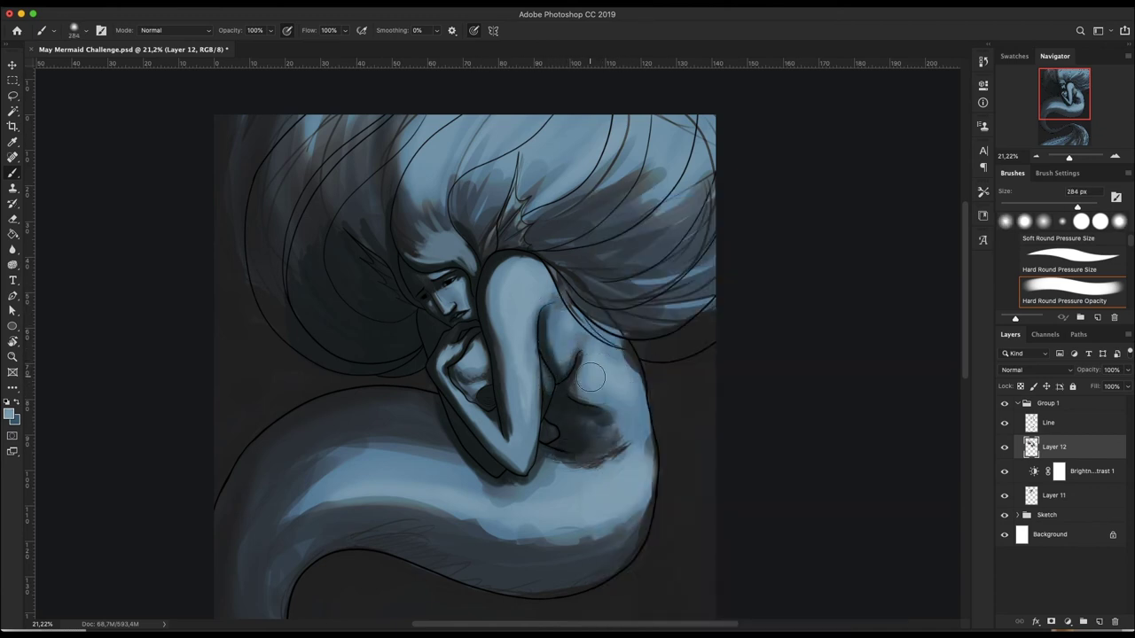
Reshade the tail's upper edge and light band, the hair, shoulder and lower tail curve.
scroll(497, 372, "down", 3)
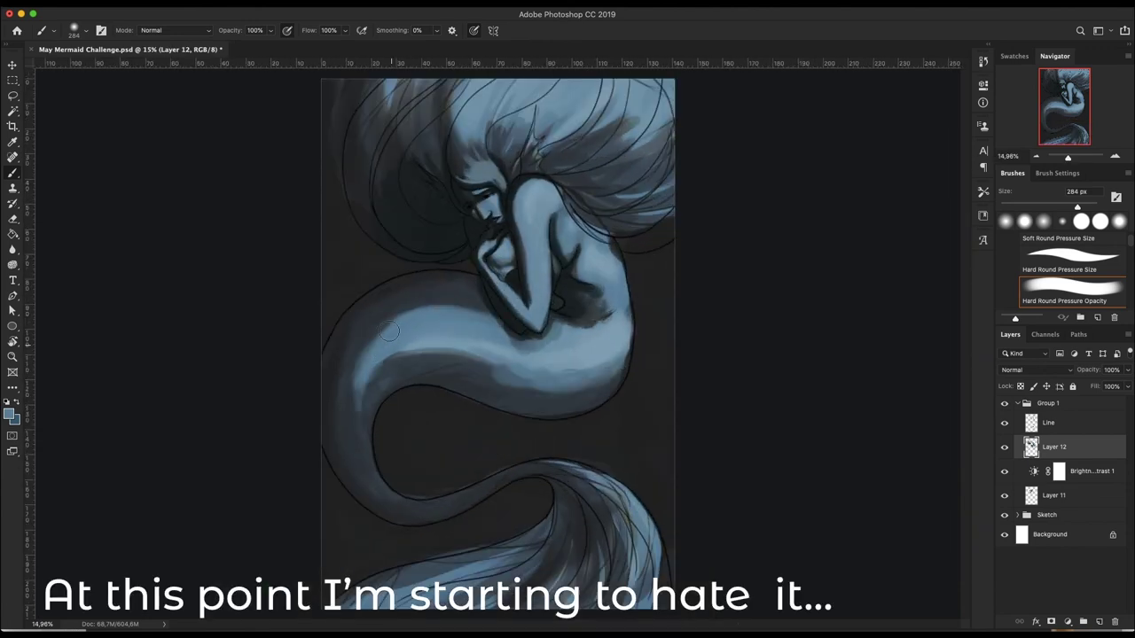
mouse_move(332, 364)
left_mouse_down()
mouse_move(369, 323)
mouse_move(613, 388)
mouse_move(568, 324)
left_mouse_up()
mouse_move(607, 363)
left_mouse_down()
mouse_move(369, 380)
mouse_move(569, 332)
mouse_move(497, 363)
mouse_move(426, 341)
left_mouse_up()
key("bracketleft")
key("bracketleft")
key("bracketleft")
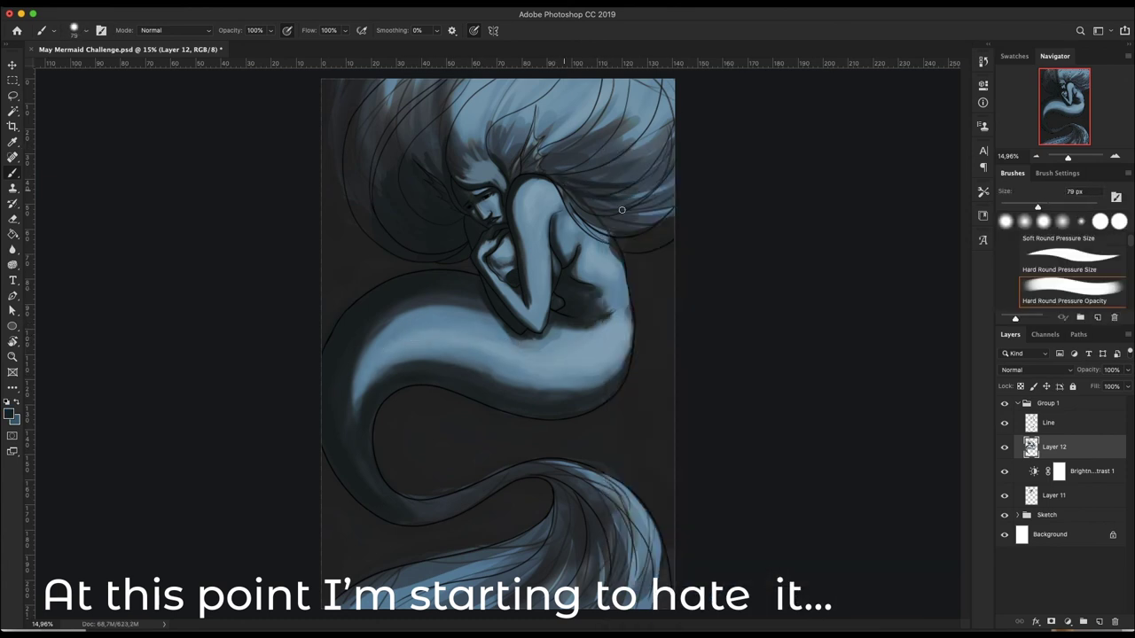
left_click_drag(622, 209, 611, 230)
right_click(623, 165)
mouse_move(620, 160)
left_mouse_down()
mouse_move(447, 133)
mouse_move(393, 151)
mouse_move(363, 187)
left_mouse_up()
mouse_move(354, 447)
left_mouse_down()
mouse_move(426, 505)
mouse_move(577, 479)
mouse_move(426, 554)
left_mouse_up()
On a new layer, paint dark navy background right of the torso and below the tail.
left_click(1098, 621)
left_click(11, 413)
key("Return")
mouse_move(656, 279)
left_mouse_down()
mouse_move(672, 479)
mouse_move(641, 241)
left_mouse_up()
key("bracketleft")
key("bracketleft")
mouse_move(628, 390)
left_mouse_down()
mouse_move(408, 400)
mouse_move(380, 448)
mouse_move(431, 407)
mouse_move(681, 563)
mouse_move(524, 505)
mouse_move(542, 496)
mouse_move(387, 553)
mouse_move(375, 529)
mouse_move(295, 559)
left_mouse_up()
scroll(555, 304, "up", 5)
With a 60 px brush, paint navy over the upper-left and left background.
key("bracketleft")
key("bracketleft")
key("bracketleft")
left_click_drag(79, 370, 177, 124)
mouse_move(377, 254)
left_mouse_down()
mouse_move(221, 246)
mouse_move(178, 192)
left_mouse_up()
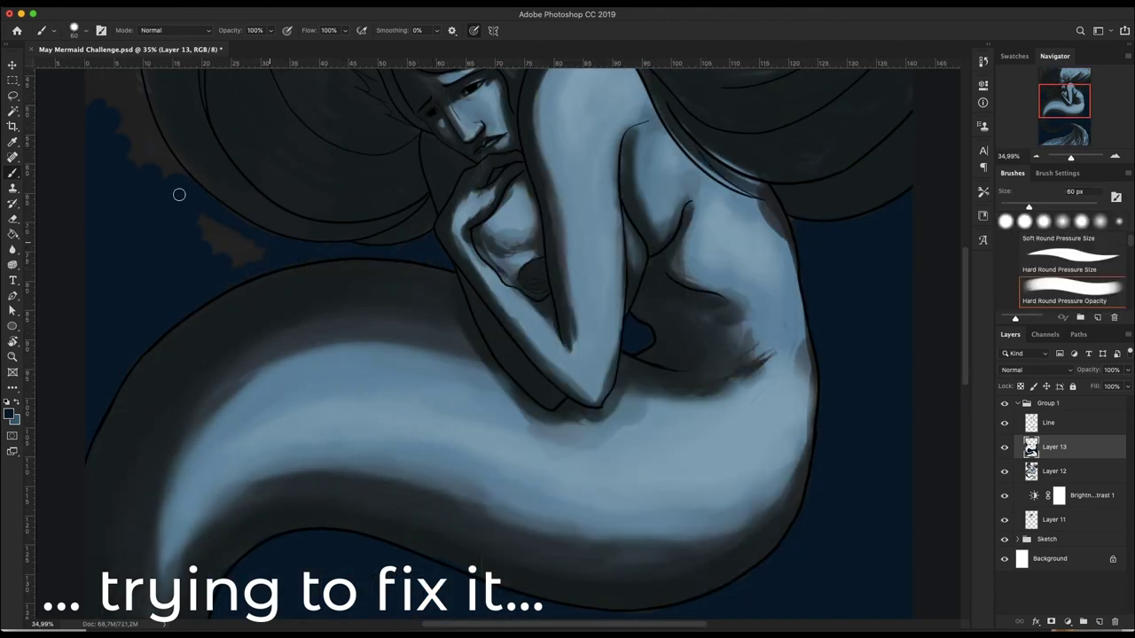
scroll(178, 192, "up", 5)
left_click_drag(178, 337, 154, 192)
scroll(154, 191, "up", 5)
left_click_drag(169, 410, 208, 198)
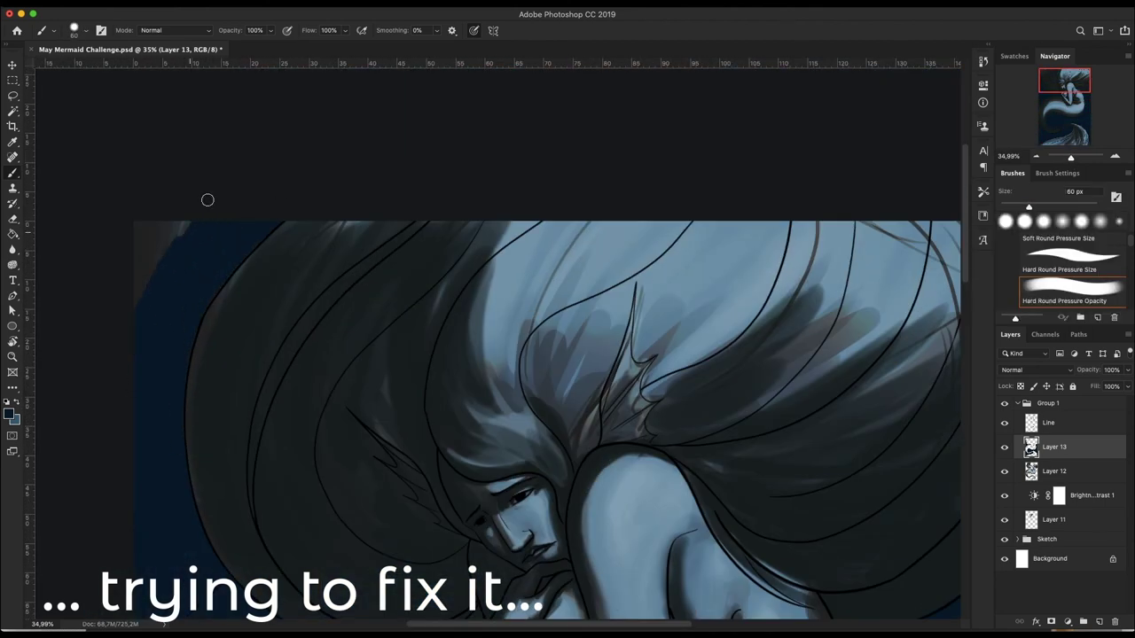
scroll(207, 198, "down", 5)
Dull and darken the navy with Hue/Saturation (Saturation -38, Lightness -33), then add Layer 14.
key("ctrl+u")
left_click_drag(890, 330, 852, 330)
left_click_drag(850, 358, 863, 357)
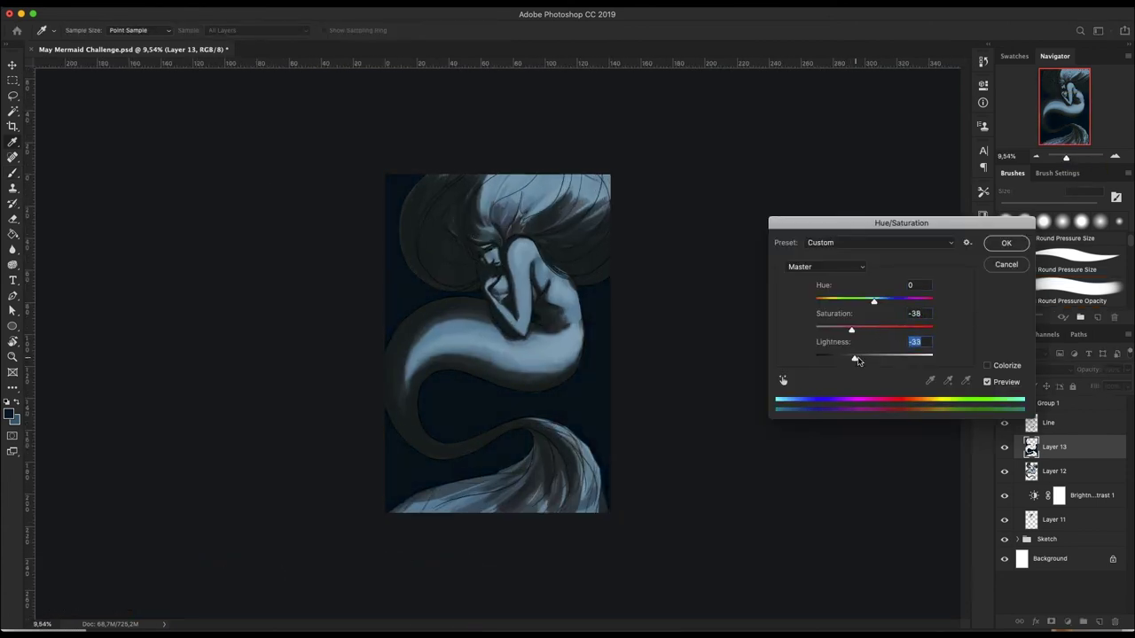
left_click(1007, 243)
key("ctrl+shift+alt+n")
Paint small white highlights on the lips with an 11 px brush, then along the tail fin.
key("b")
left_click_drag(1066, 157, 1075, 158)
right_click(568, 191)
key("Escape")
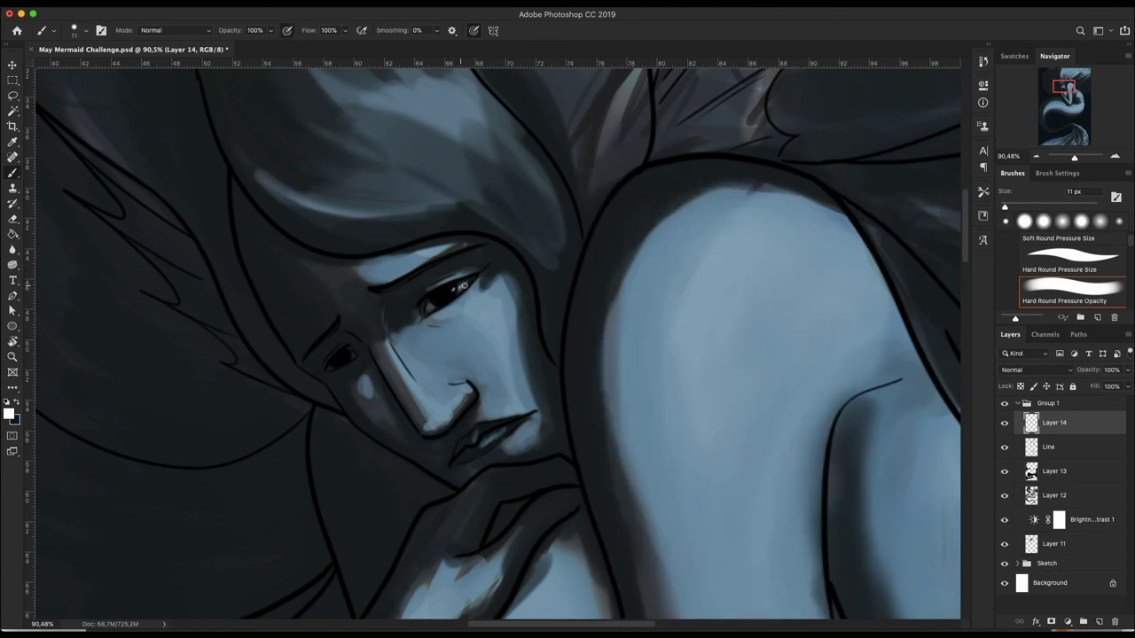
left_click_drag(486, 442, 500, 434)
left_click_drag(464, 456, 474, 451)
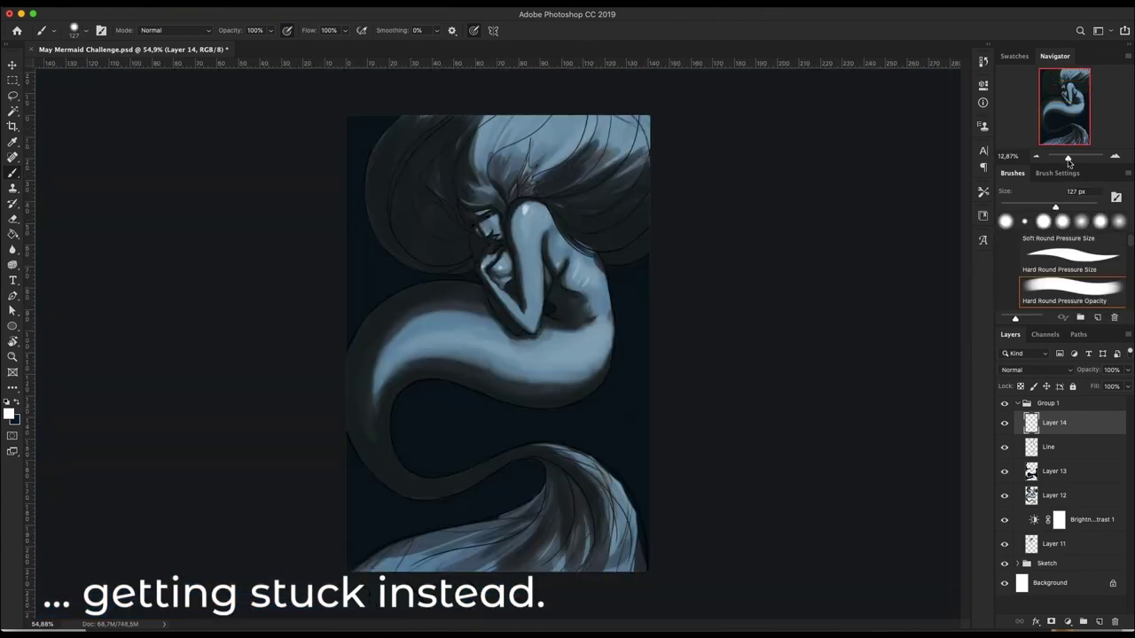
left_click_drag(618, 496, 557, 454)
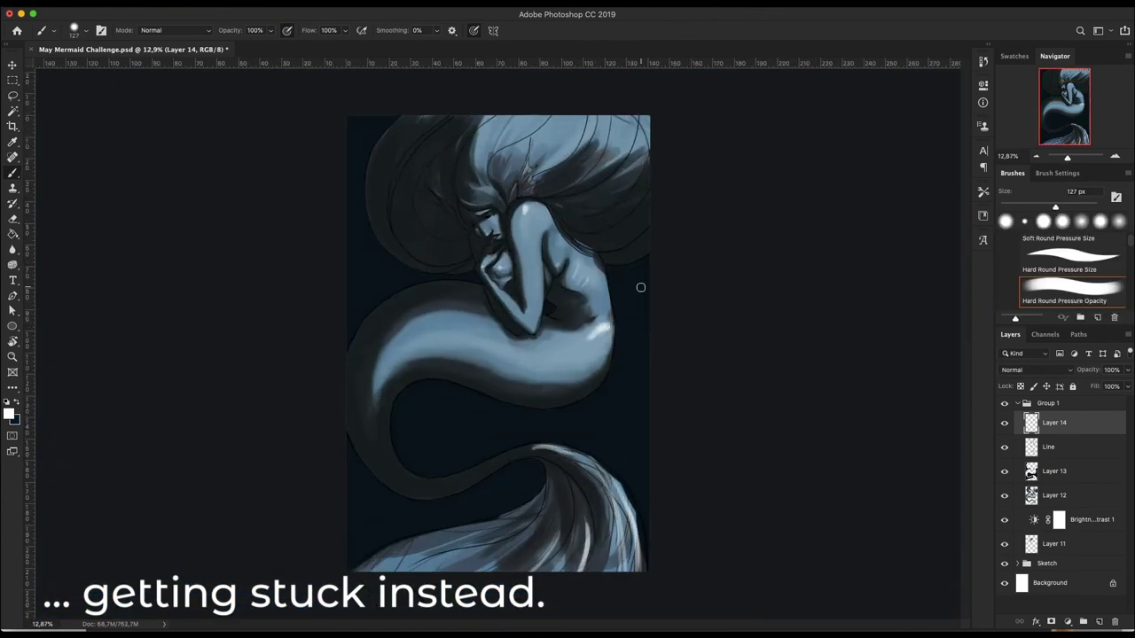